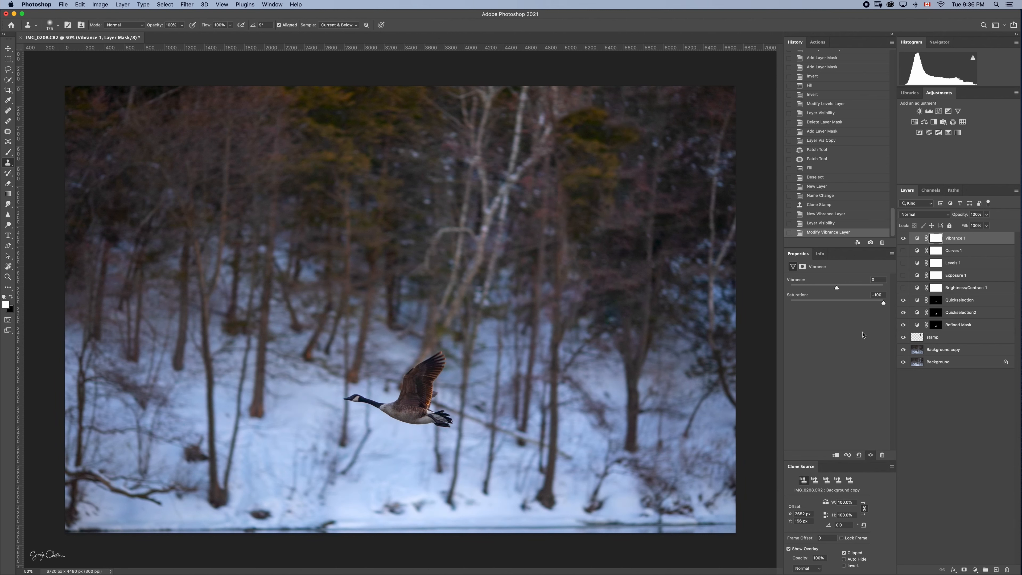
# Undo the Vibrance layer's last saturation change, try a saturation of -100, and undo that as well.
pyautogui.press('super+z')
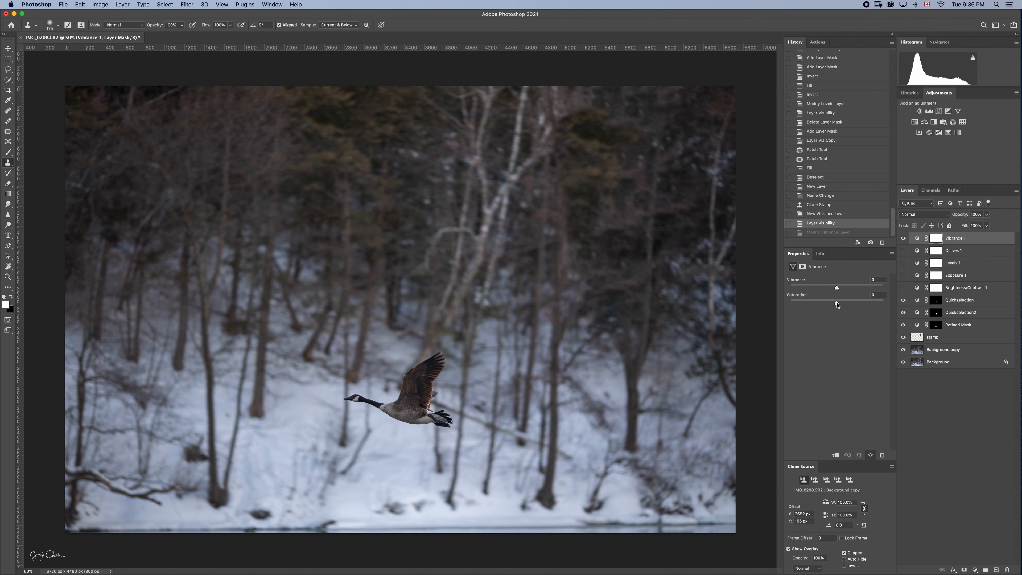
pyautogui.moveTo(837, 303); pyautogui.dragTo(792, 386)
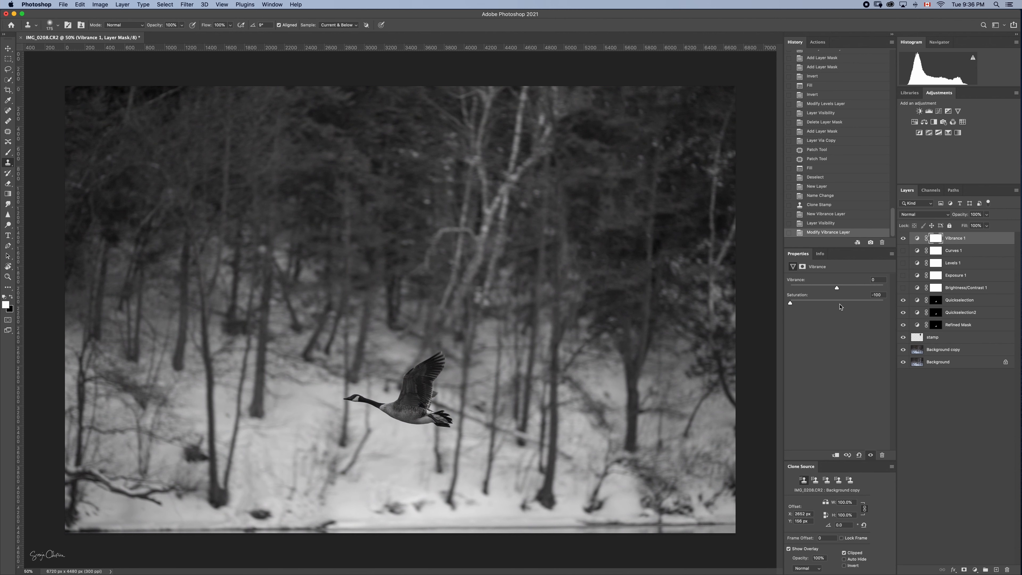
pyautogui.press('super+z')
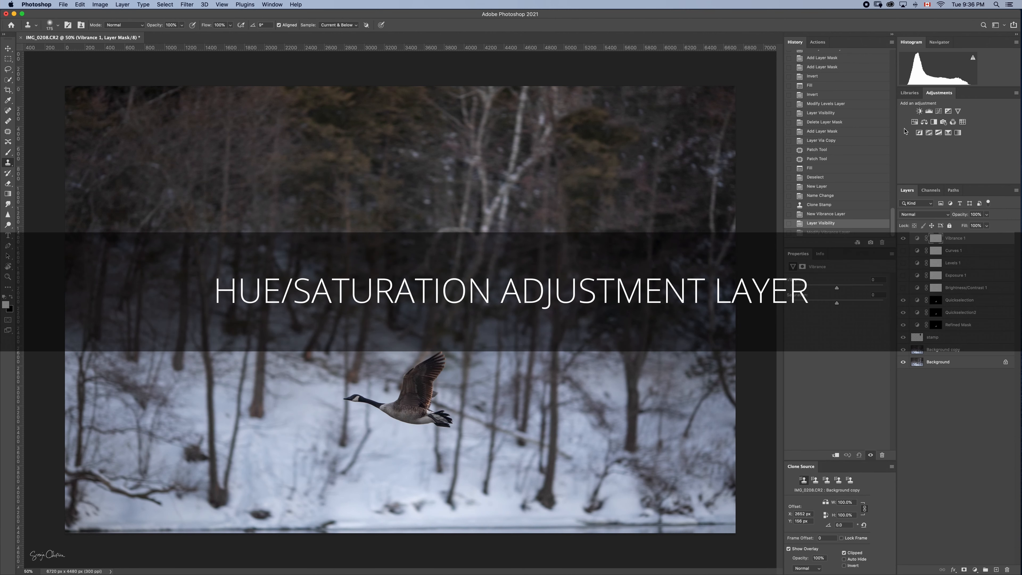
# Add a Hue/Saturation adjustment layer, try its saturation at -100 and +100, and return the saturation to 0.
pyautogui.click(914, 122)
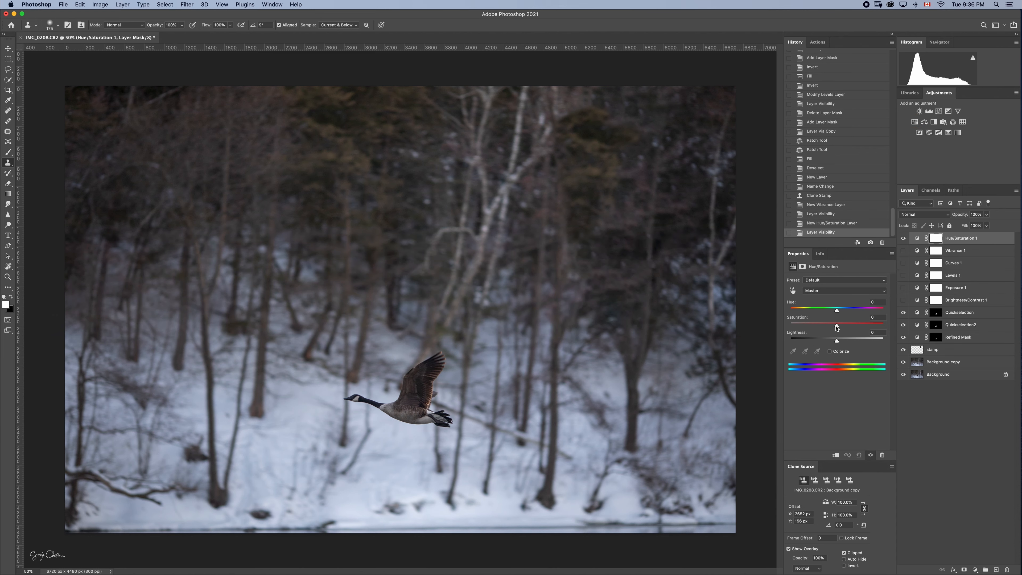
pyautogui.moveTo(837, 326); pyautogui.dragTo(788, 327)
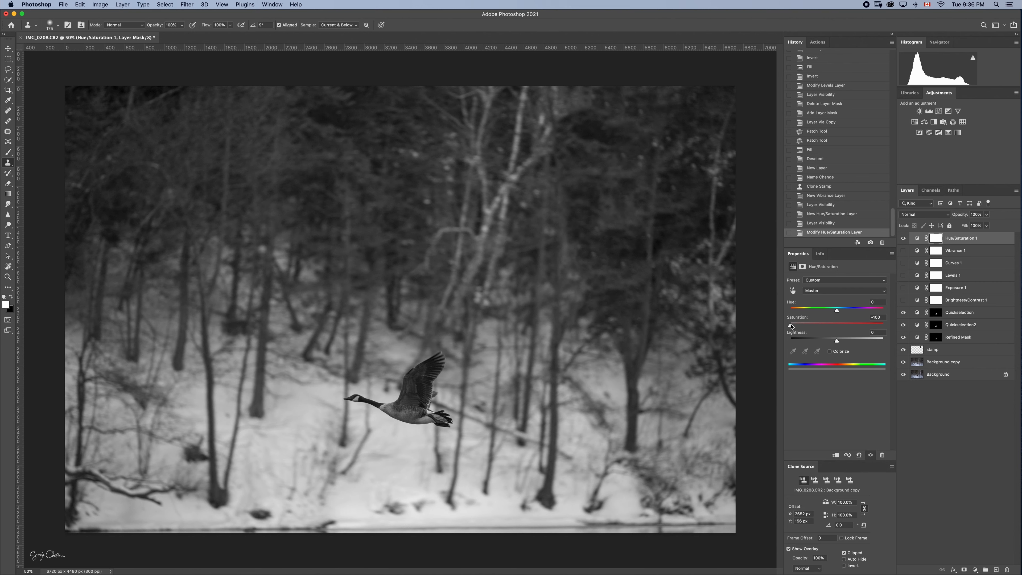
pyautogui.moveTo(791, 327); pyautogui.dragTo(885, 325)
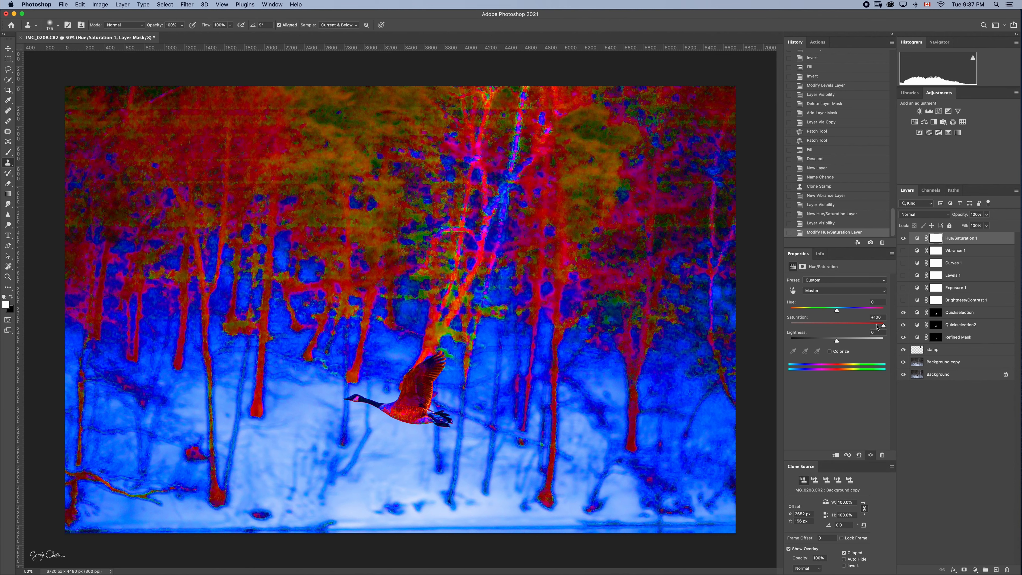
pyautogui.moveTo(870, 325); pyautogui.dragTo(779, 325)
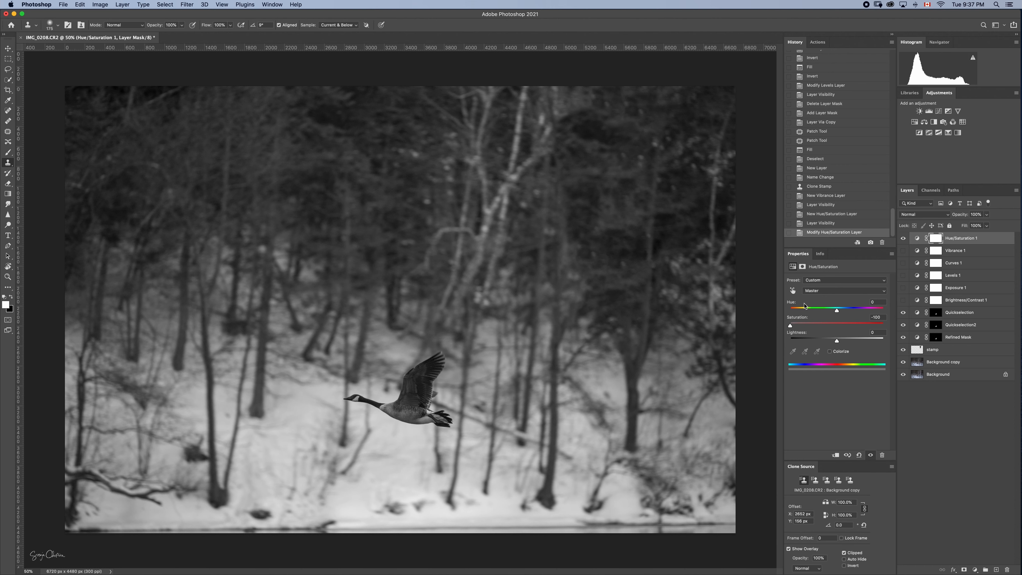
pyautogui.click(836, 310)
pyautogui.press('Tab')
pyautogui.write('0')
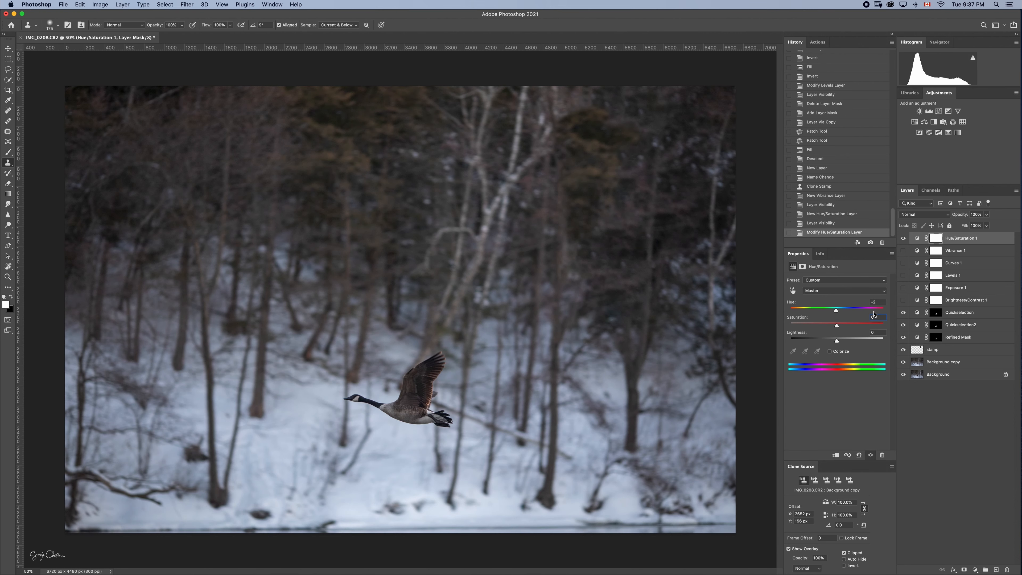
# Try shifting the Master hue, reset it to 0, and set the Master lightness to +1.
pyautogui.moveTo(837, 312); pyautogui.dragTo(896, 306)
pyautogui.write('0')
pyautogui.moveTo(838, 342); pyautogui.dragTo(837, 342)
pyautogui.moveTo(837, 342)
pyautogui.mouseDown()
pyautogui.moveTo(889, 335)
pyautogui.moveTo(767, 338)
pyautogui.moveTo(837, 341)
pyautogui.mouseUp()
# Try hue and lightness shifts on the Yellows range only and return the lightness to 0.
pyautogui.click(879, 291)
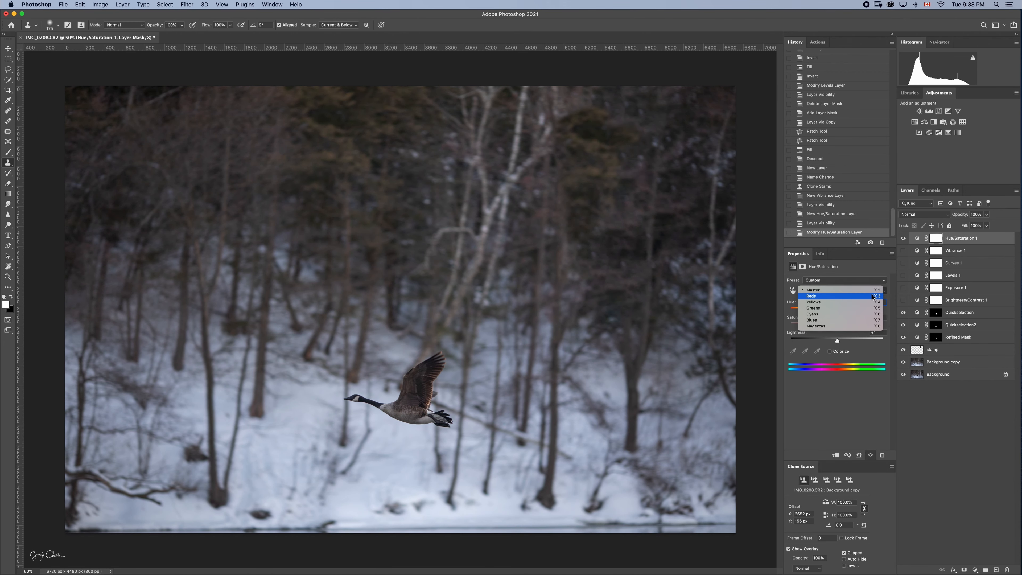
pyautogui.click(845, 302)
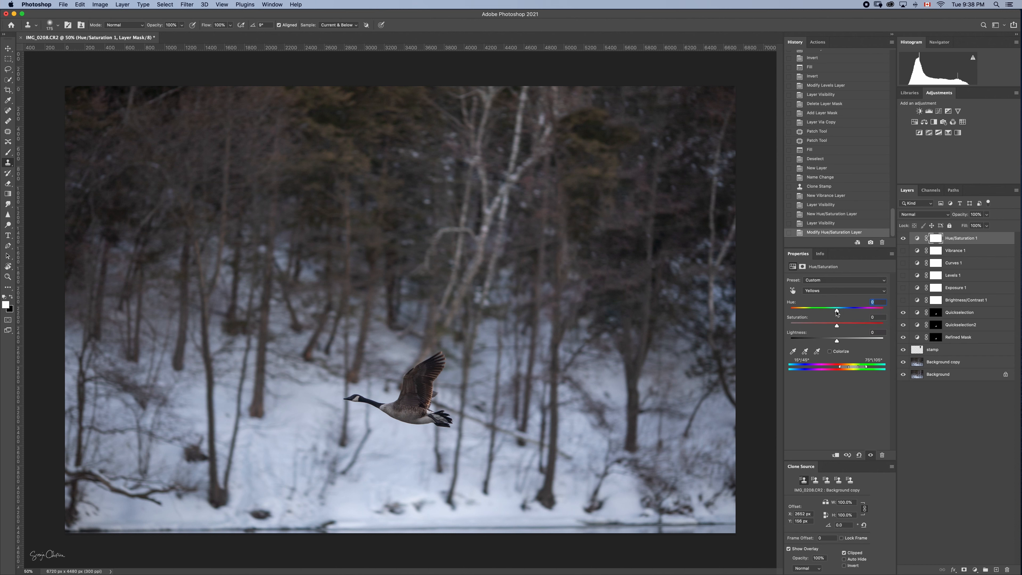
pyautogui.moveTo(836, 310); pyautogui.dragTo(880, 339)
pyautogui.moveTo(871, 341); pyautogui.dragTo(837, 338)
# Look through the Reds and Greens color ranges of the Hue/Saturation layer and return to Master.
pyautogui.click(849, 291)
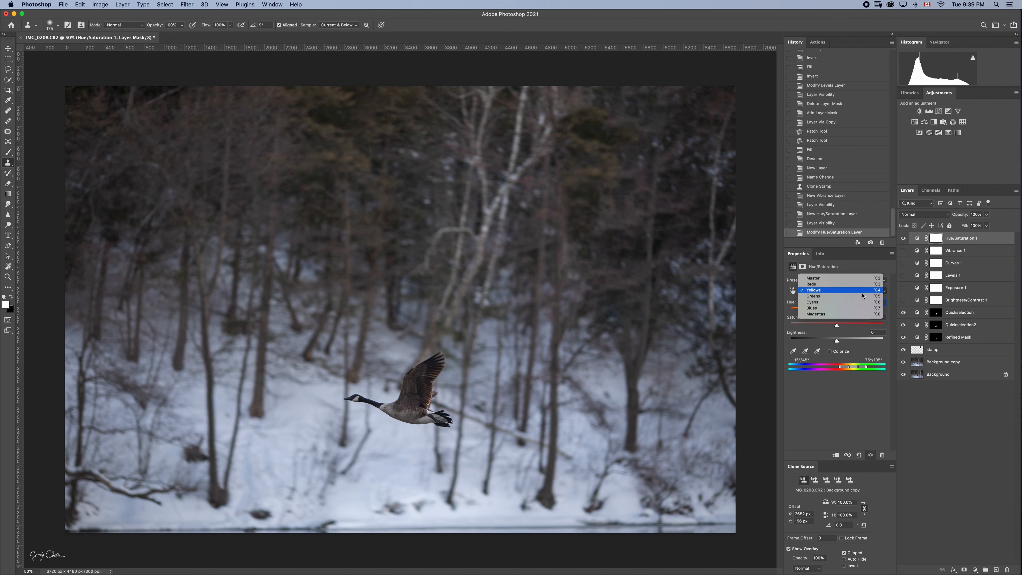
pyautogui.click(842, 284)
pyautogui.click(881, 291)
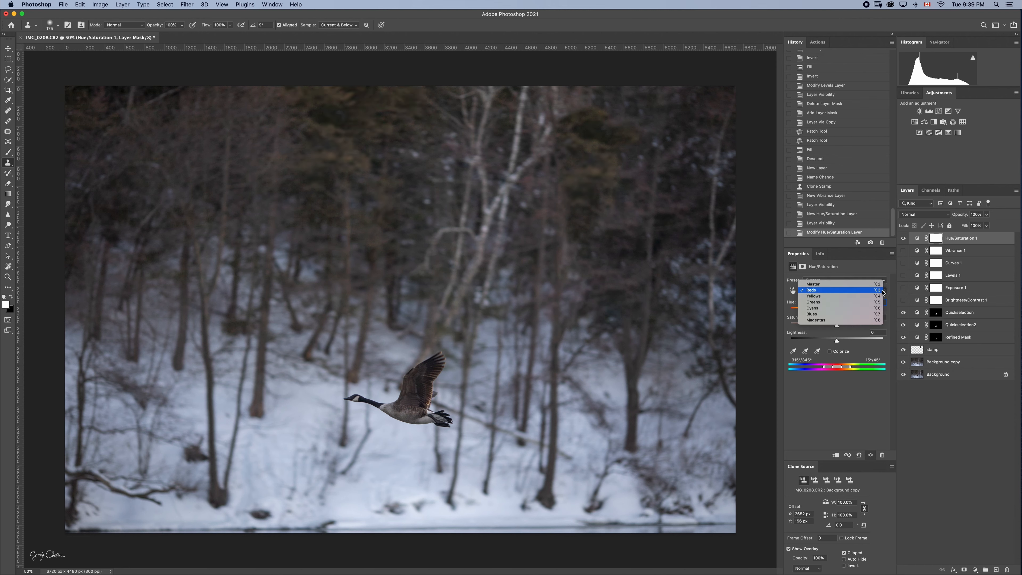
pyautogui.click(864, 302)
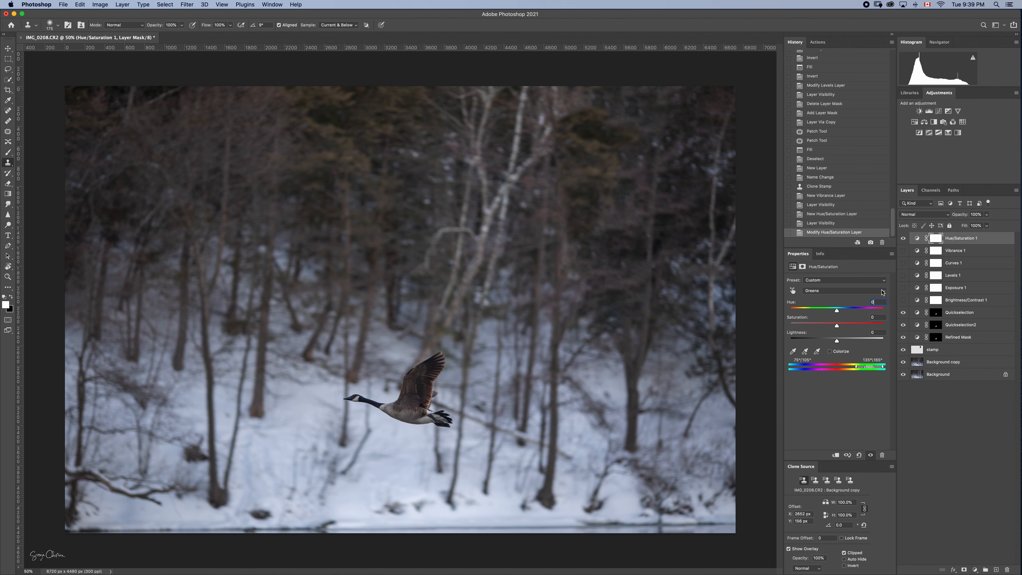
pyautogui.click(884, 291)
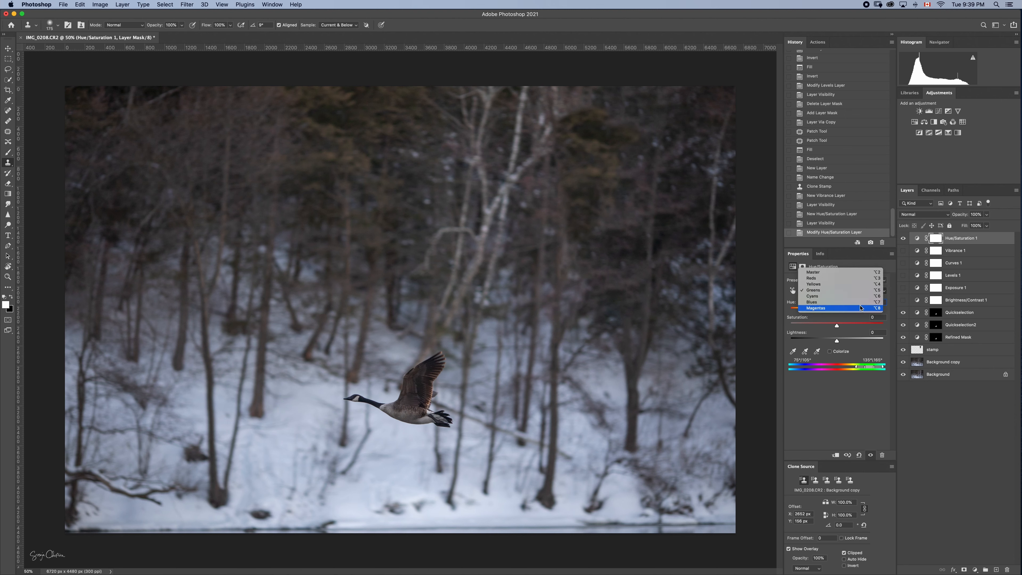
pyautogui.click(851, 272)
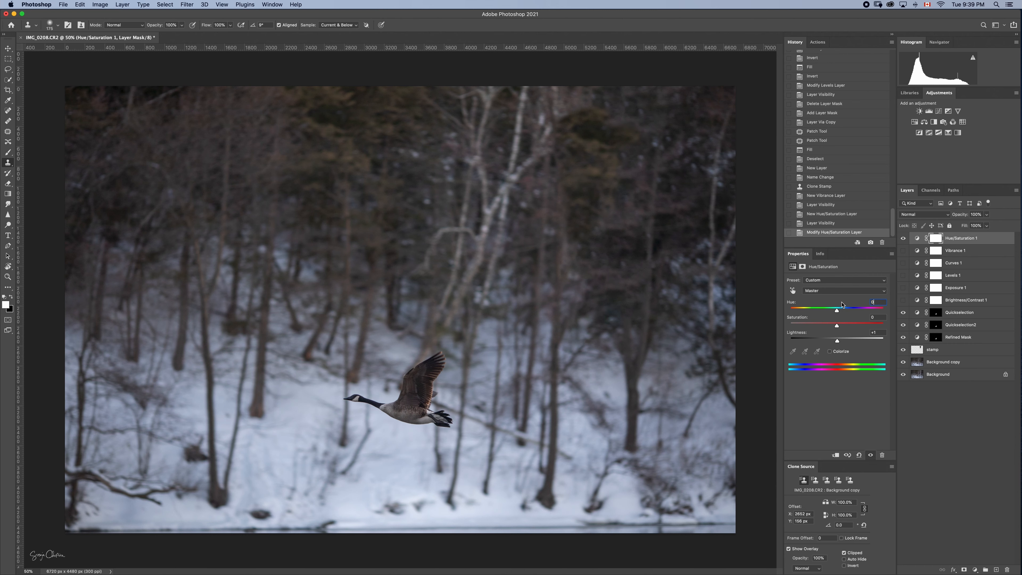
# Try the on-image saturation adjustment on the goose's wing, then reset the Reds saturation to 0.
pyautogui.click(792, 291)
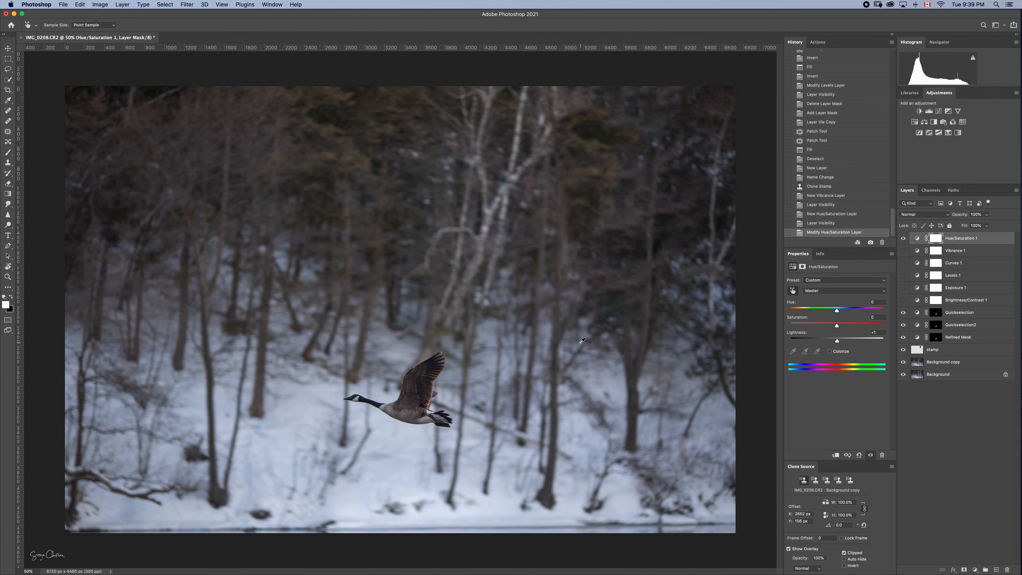
pyautogui.click(917, 239)
pyautogui.click(792, 291)
pyautogui.click(429, 375)
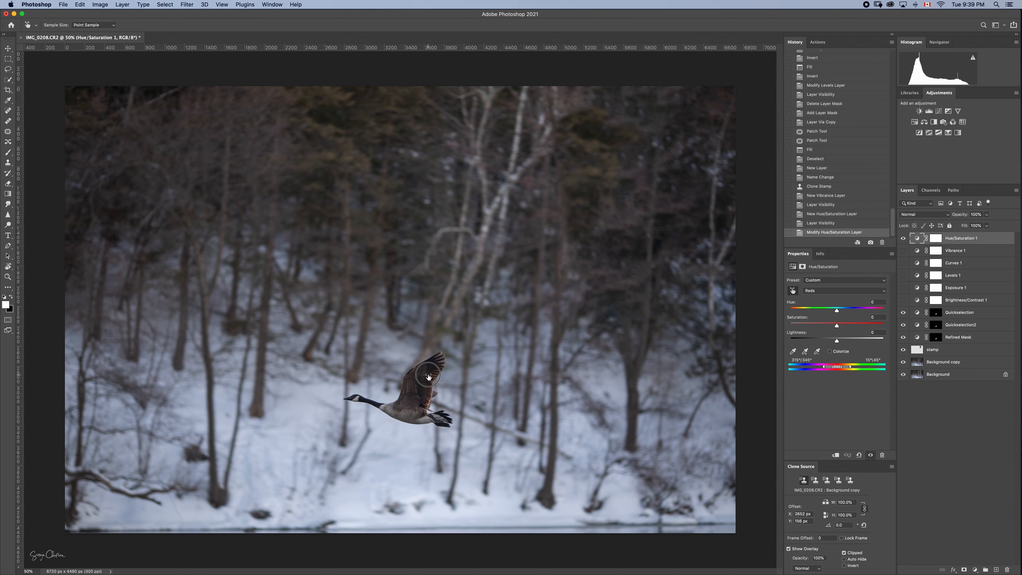
pyautogui.moveTo(429, 376); pyautogui.dragTo(273, 374)
pyautogui.click(881, 318)
pyautogui.write('0')
# Enable Colorize on the Hue/Saturation layer and replace its mask with a copy of the Refined Mask layer's mask.
pyautogui.click(830, 353)
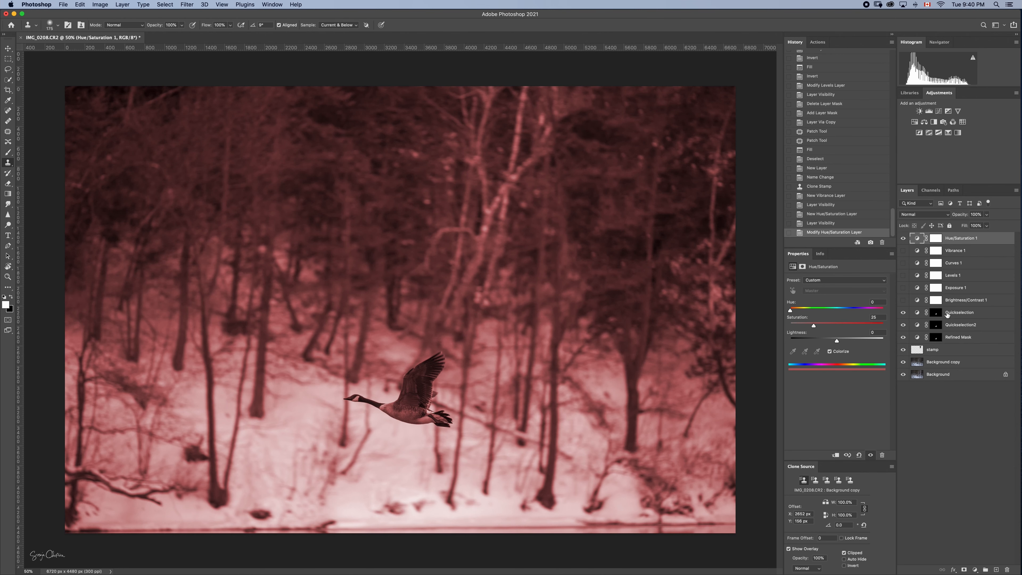
pyautogui.moveTo(936, 340); pyautogui.dragTo(935, 239)
pyautogui.press('Return')
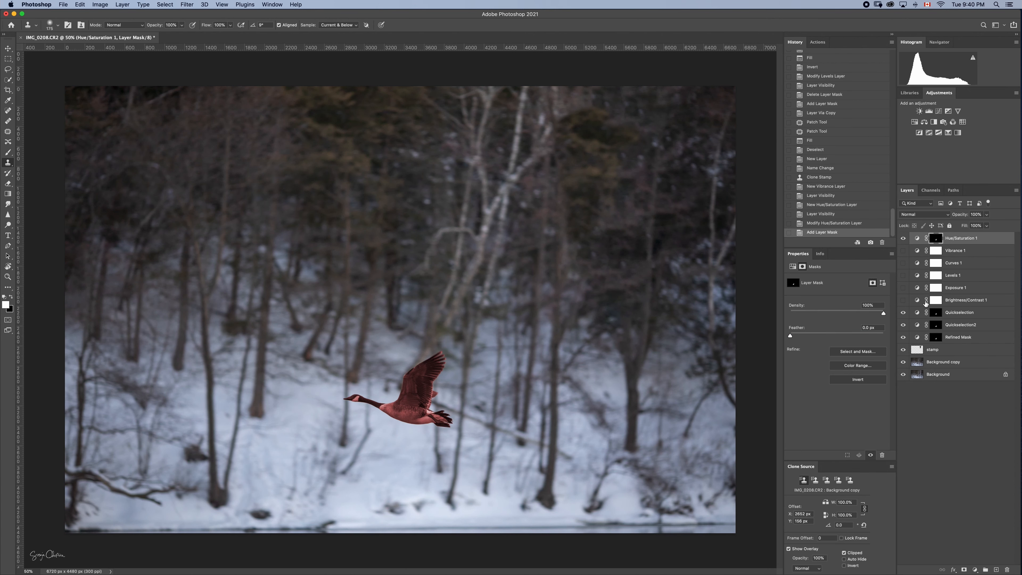
# Tint the masked goose blue by setting the colorize hue to 222 and the saturation to 84.
pyautogui.click(917, 238)
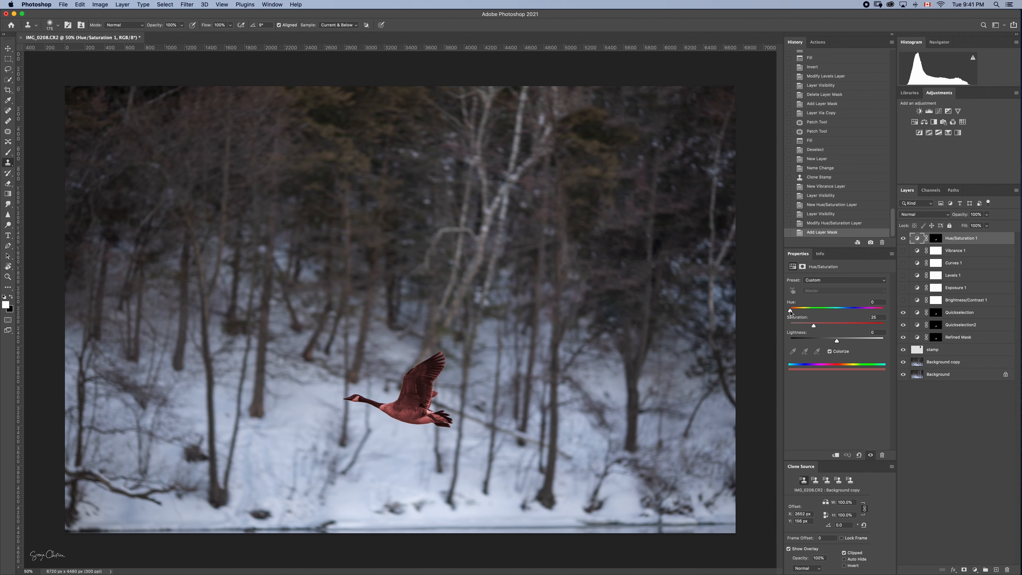
pyautogui.moveTo(791, 310); pyautogui.dragTo(843, 313)
pyautogui.moveTo(813, 325); pyautogui.dragTo(848, 311)
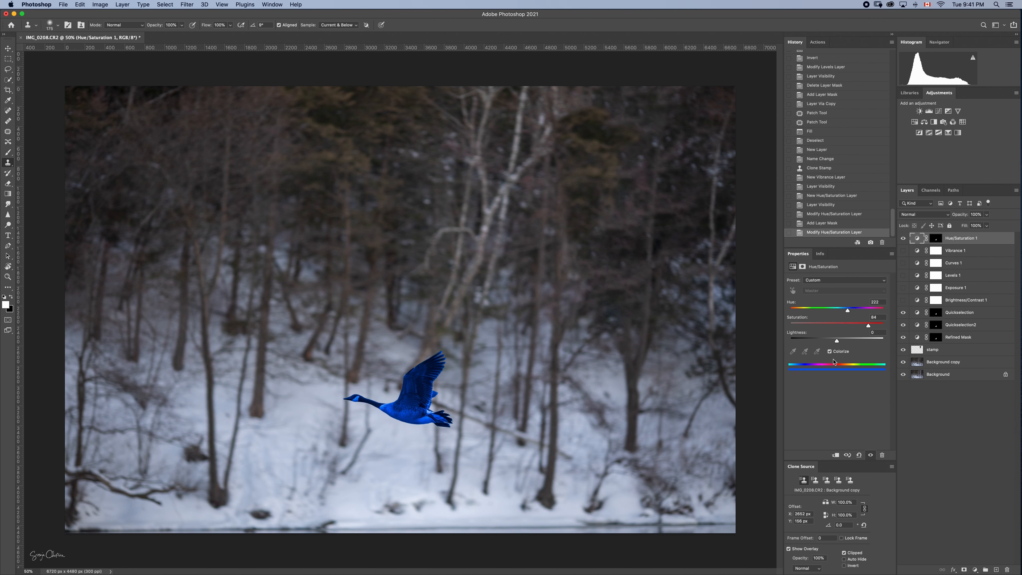
# Reset the colorize hue, saturation and lightness to 0, turn Colorize off, and hide the Hue/Saturation layer.
pyautogui.moveTo(837, 341); pyautogui.dragTo(860, 345)
pyautogui.write('0')
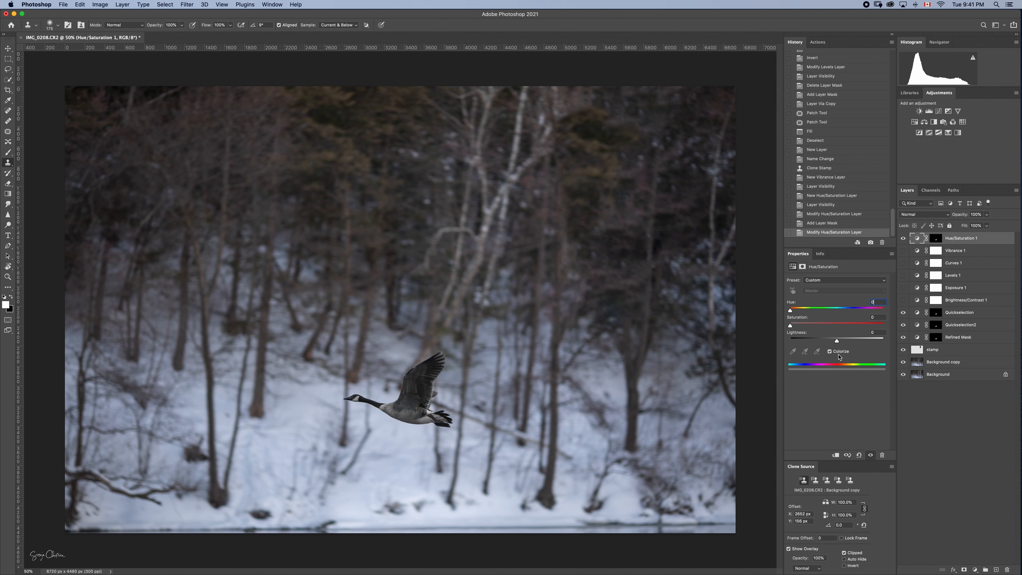
pyautogui.click(839, 353)
pyautogui.click(903, 238)
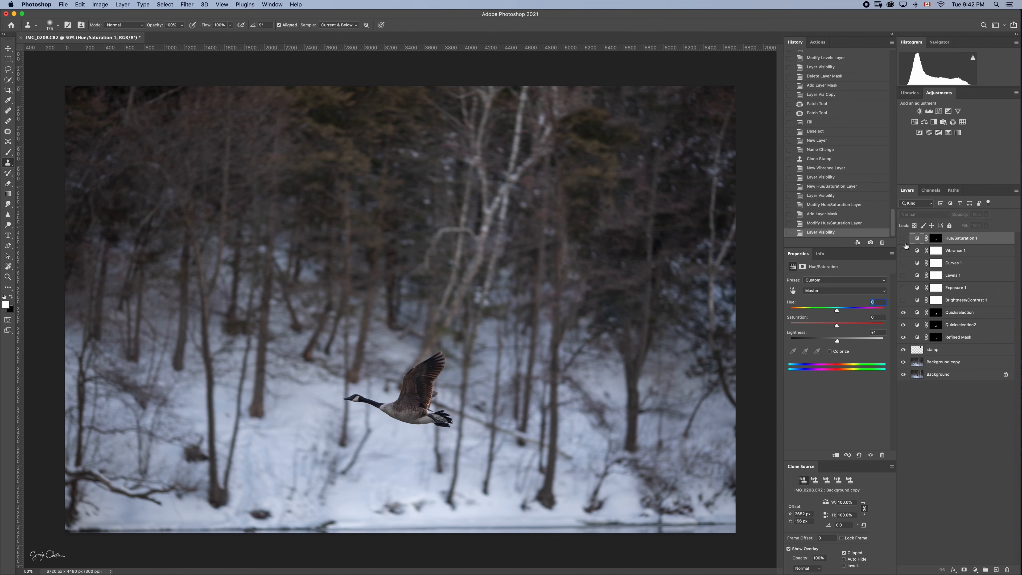
# Add a Color Balance adjustment layer and show its adjustment settings.
pyautogui.click(924, 122)
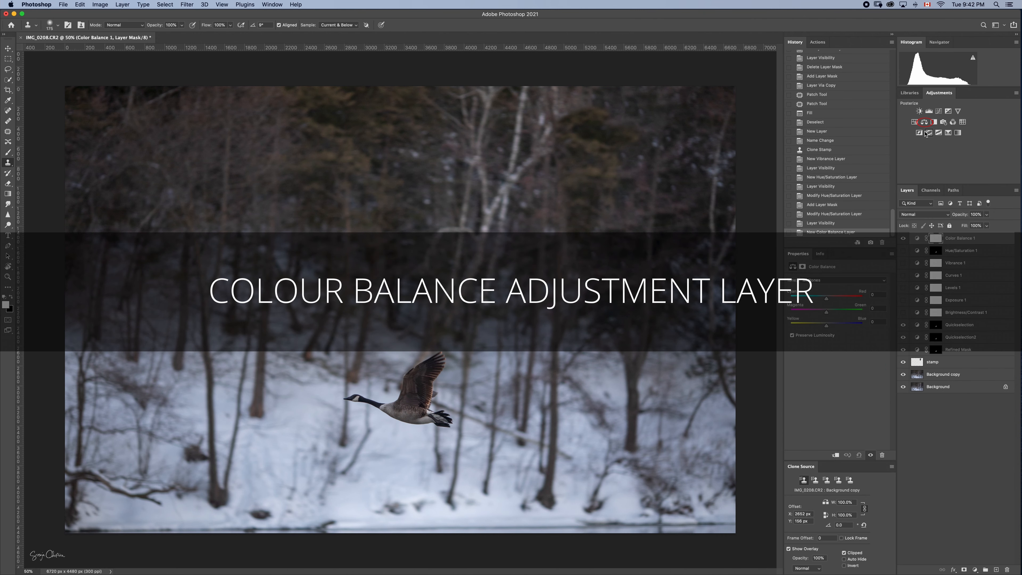
pyautogui.click(918, 239)
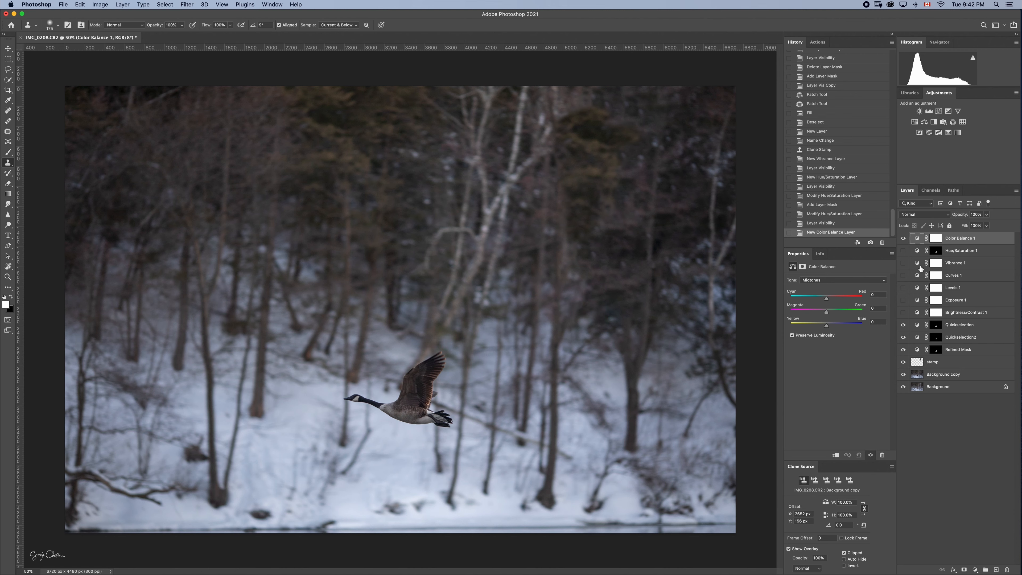
# Examine the color channel choices offered by the Curves 1 and Levels 1 layers.
pyautogui.click(917, 277)
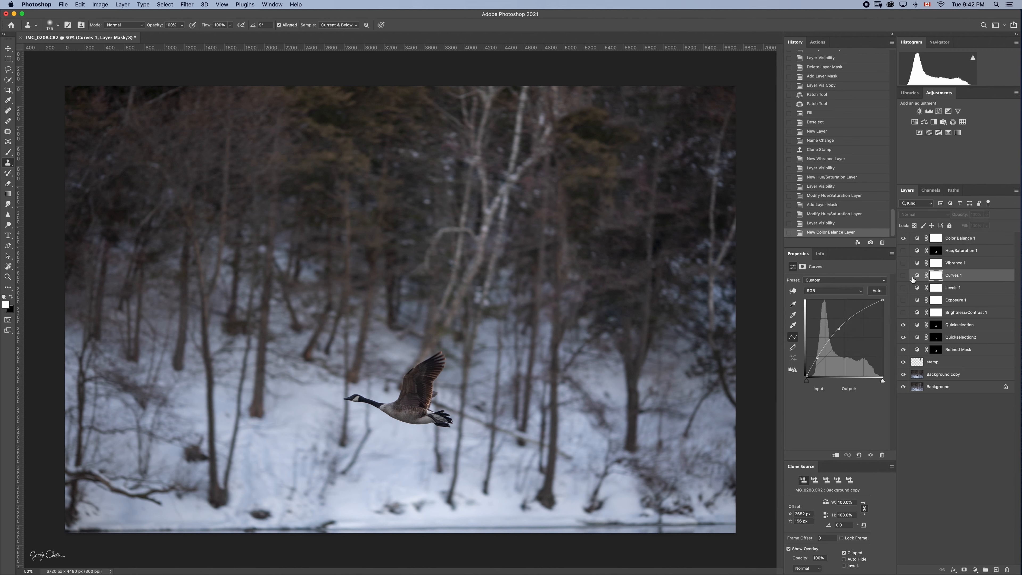
pyautogui.click(855, 293)
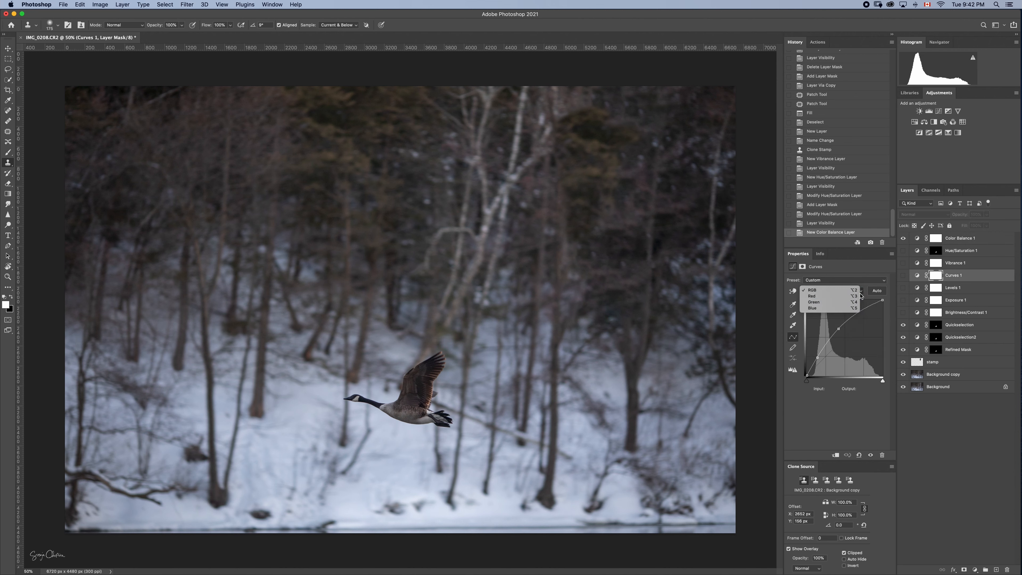
pyautogui.click(910, 287)
pyautogui.click(918, 287)
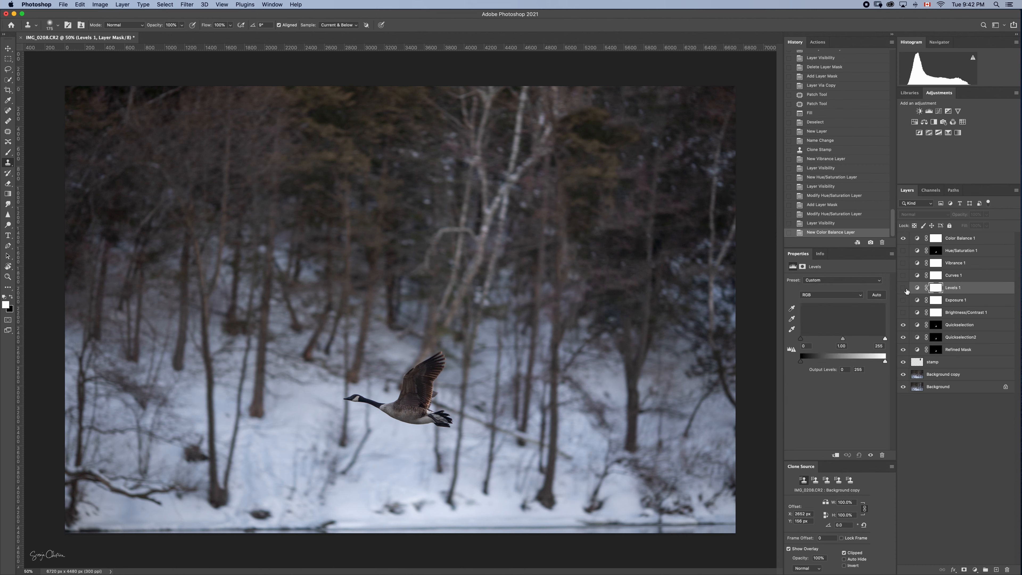
pyautogui.click(859, 298)
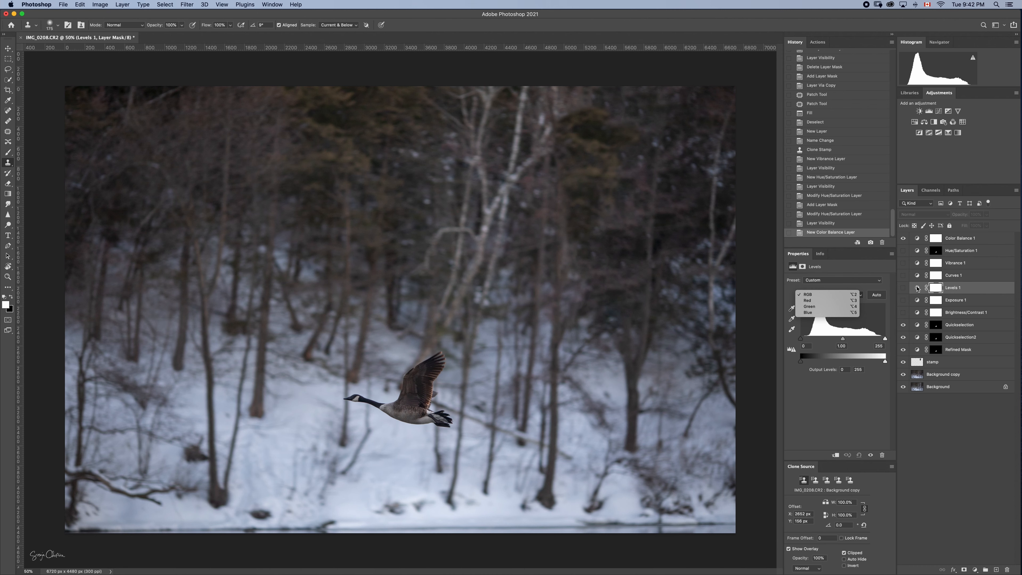
# Return to the Color Balance layer and review its tone ranges, keeping Midtones.
pyautogui.click(917, 242)
pyautogui.click(917, 242)
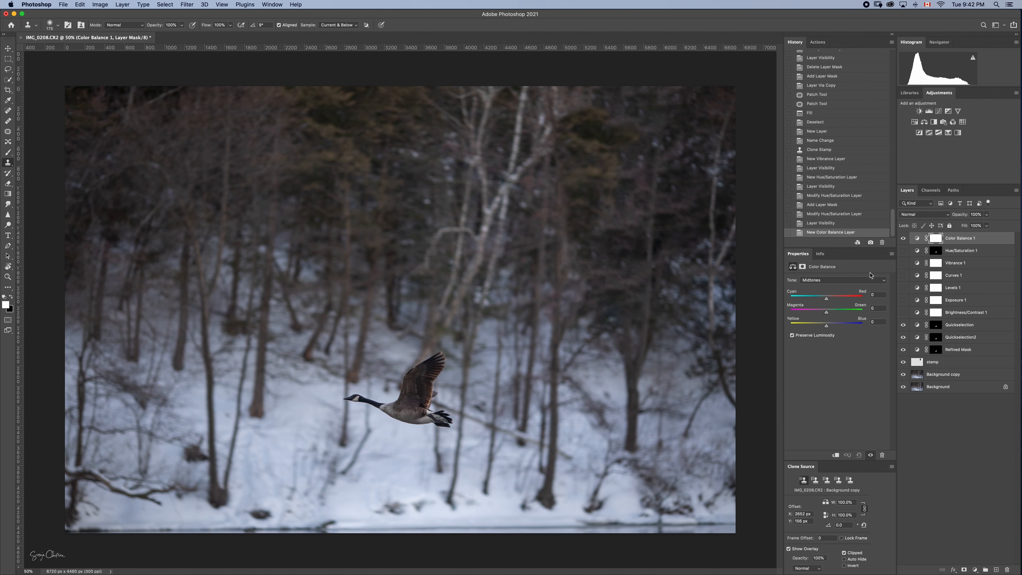
pyautogui.click(885, 282)
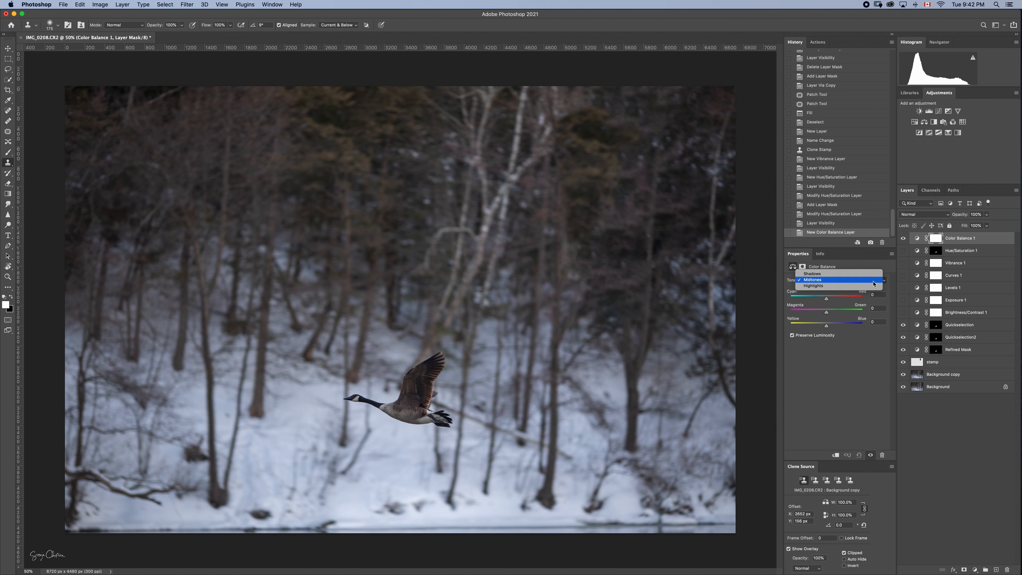
pyautogui.click(811, 280)
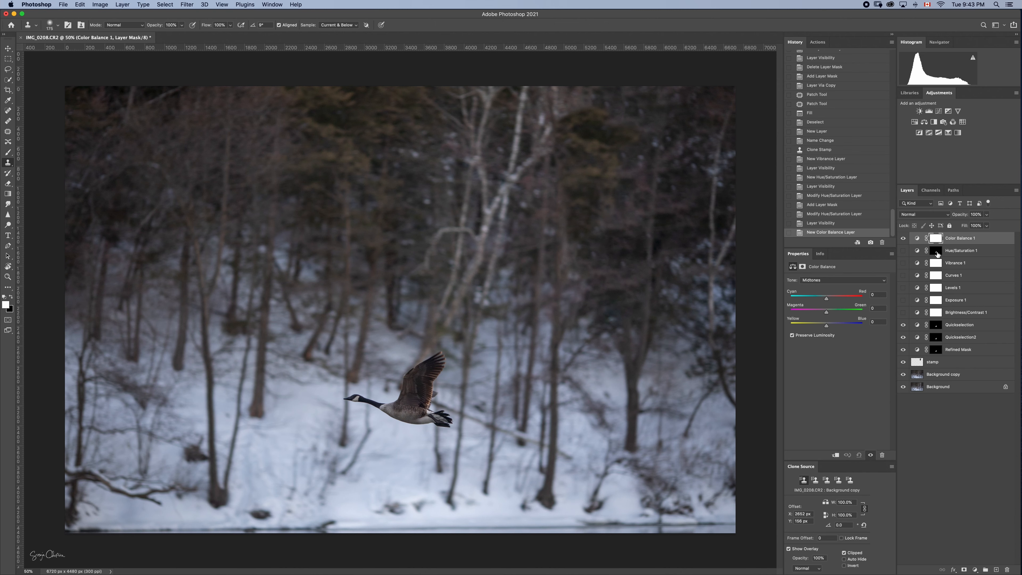
# Replace the Color Balance layer's mask with a copy of the Hue/Saturation layer's mask and reopen its adjustment settings.
pyautogui.moveTo(935, 250); pyautogui.dragTo(937, 239)
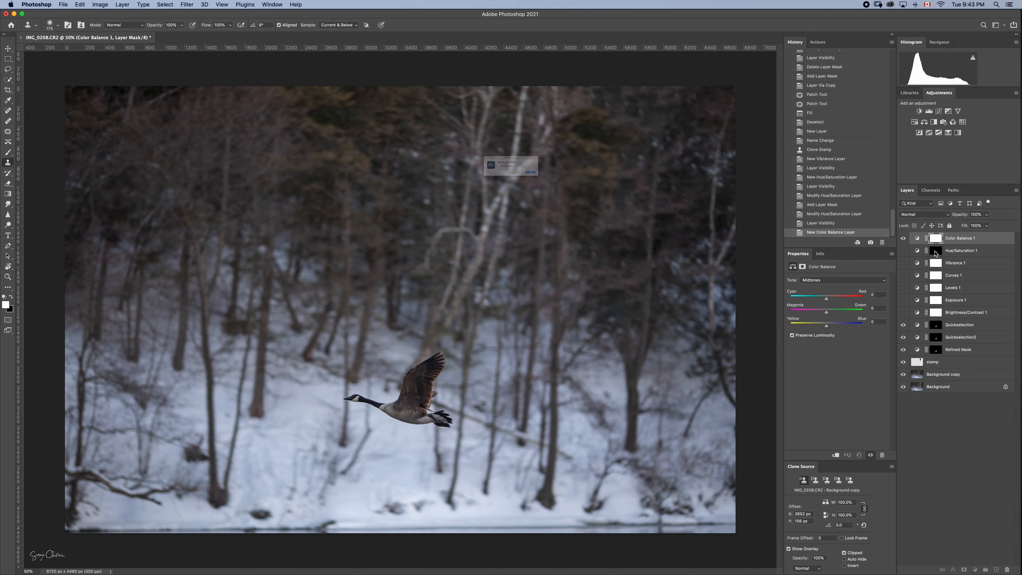
pyautogui.press('Return')
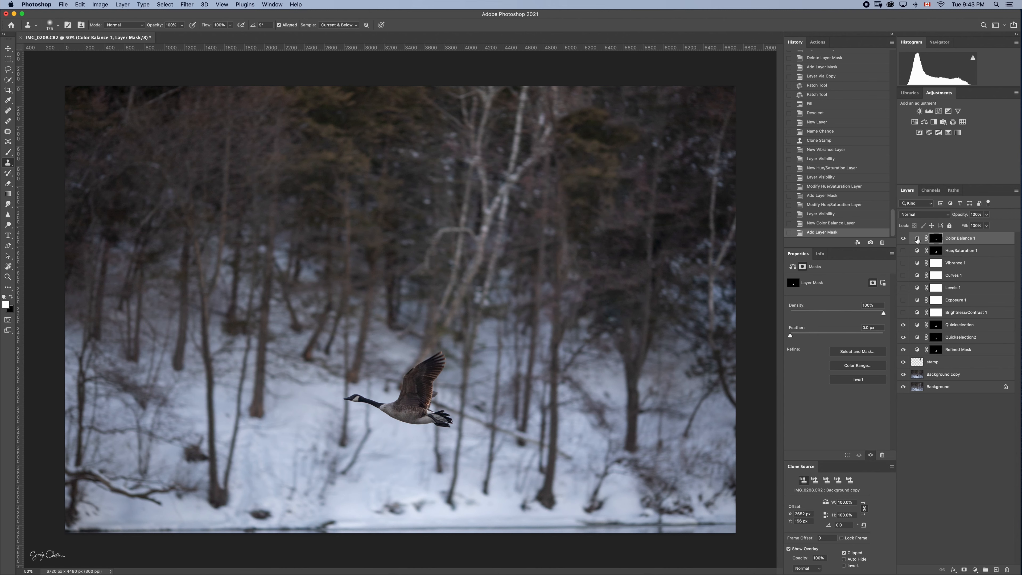
pyautogui.click(917, 239)
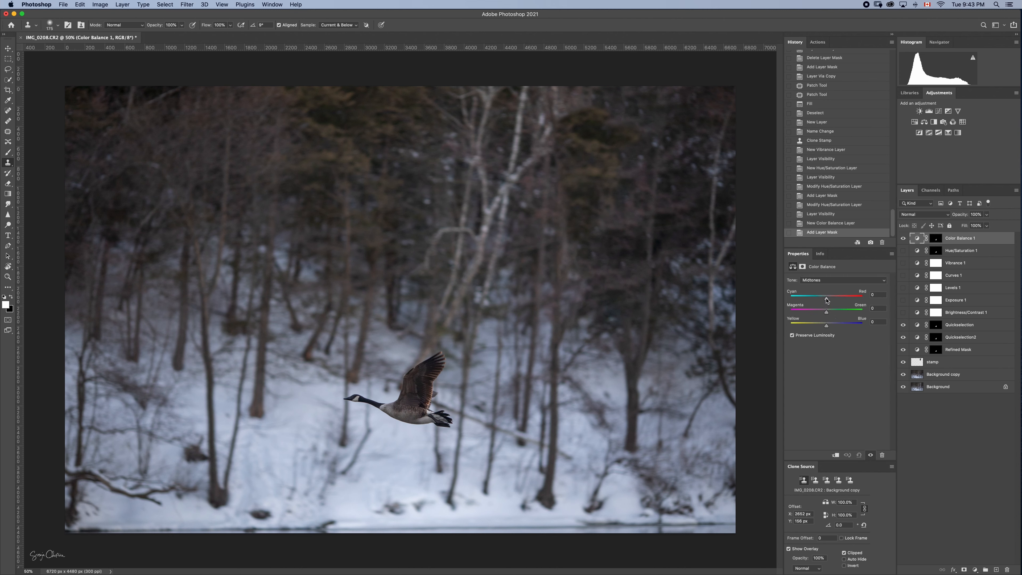
# Try shifting the Color Balance midtones toward red, then toward blue, and reset the sliders to 0.
pyautogui.moveTo(826, 298); pyautogui.dragTo(841, 297)
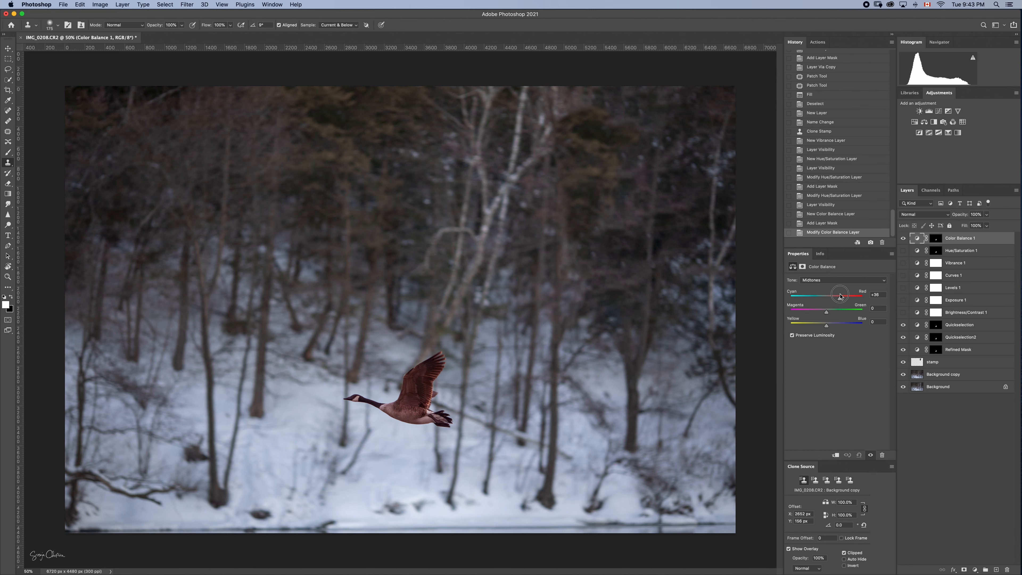
pyautogui.moveTo(841, 297); pyautogui.dragTo(826, 315)
pyautogui.press('b')
pyautogui.moveTo(828, 327); pyautogui.dragTo(835, 326)
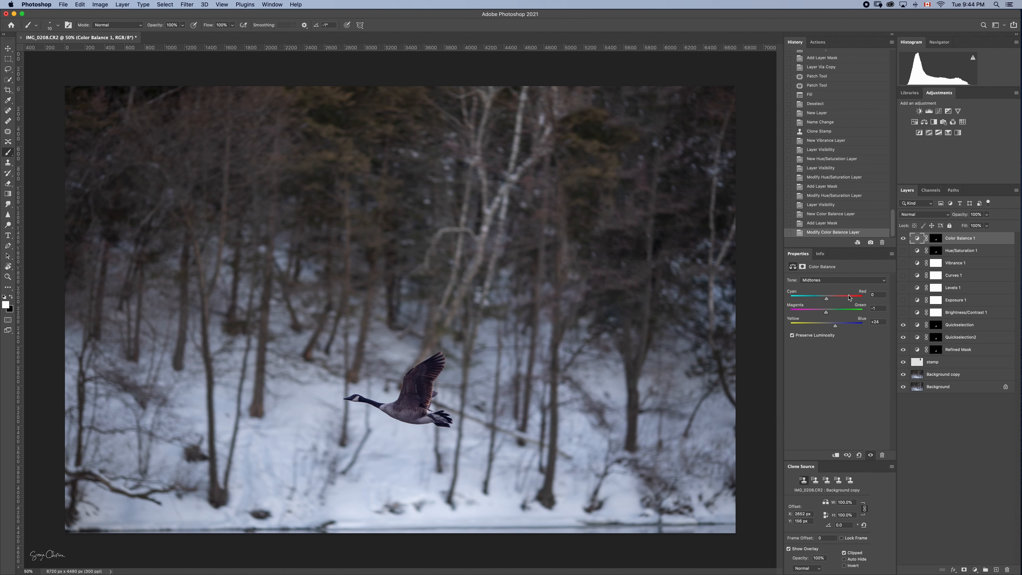
pyautogui.click(880, 322)
pyautogui.write('0')
pyautogui.hotkey('shift', 'Tab')
pyautogui.write('0')
# Set the Color Balance highlights to Cyan–Red -51 and Yellow–Blue +58, then switch the tone to Shadows.
pyautogui.click(883, 283)
pyautogui.click(829, 289)
pyautogui.moveTo(826, 327); pyautogui.dragTo(848, 327)
pyautogui.moveTo(826, 298); pyautogui.dragTo(808, 306)
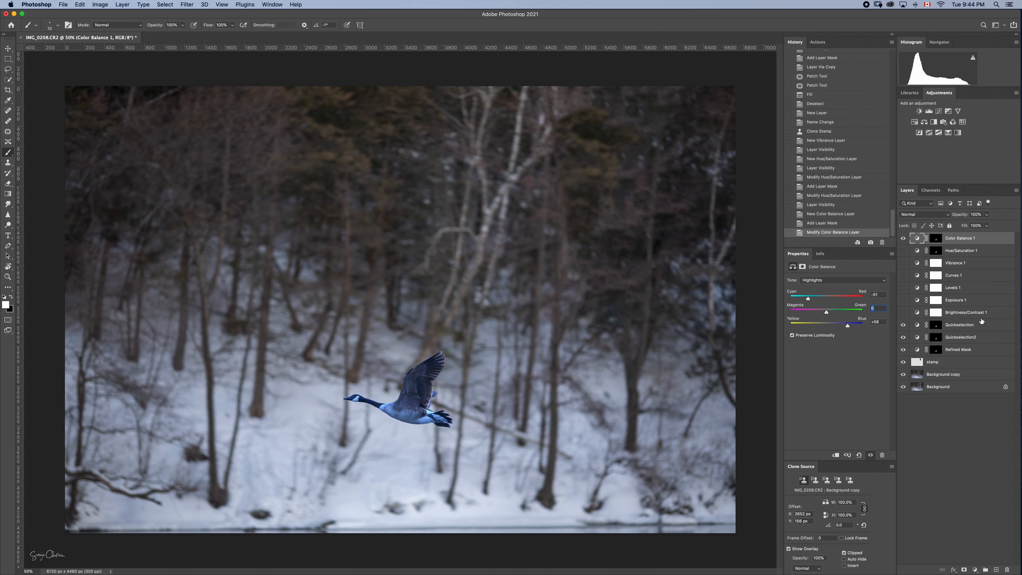
pyautogui.click(884, 282)
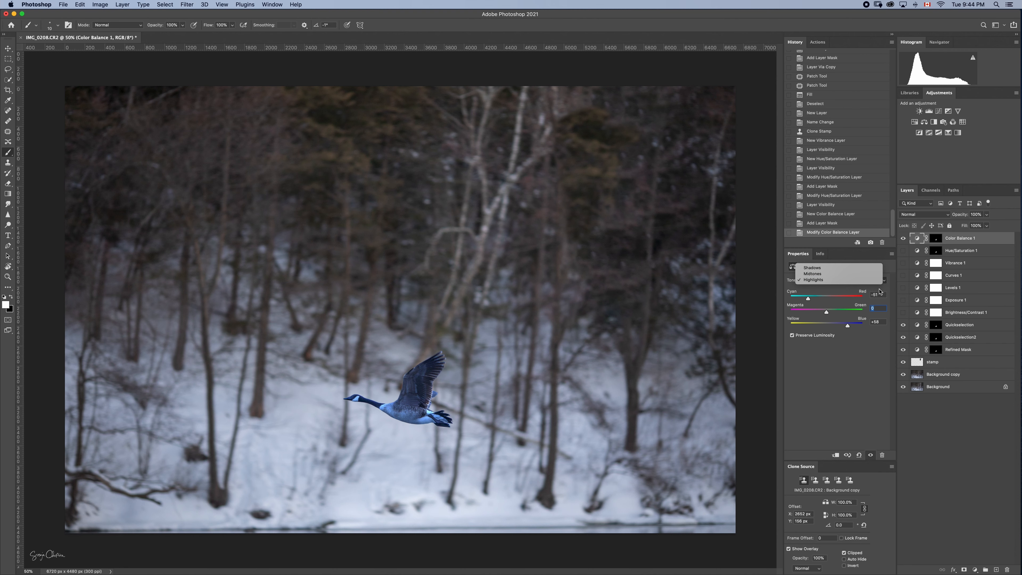
pyautogui.click(849, 267)
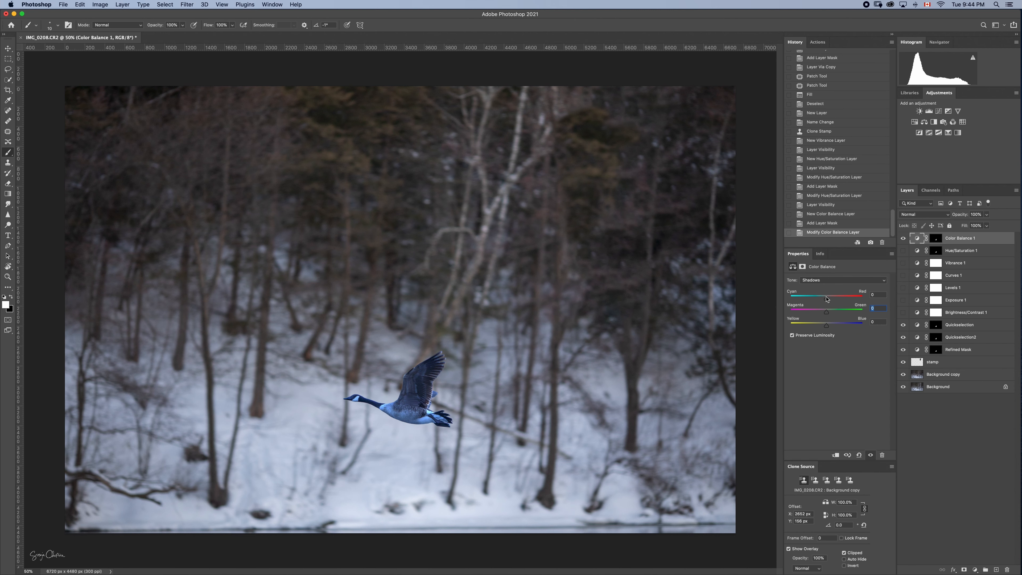
# Try shifting the Color Balance shadows toward red at +31, then reset the values to 0.
pyautogui.moveTo(827, 300); pyautogui.dragTo(838, 298)
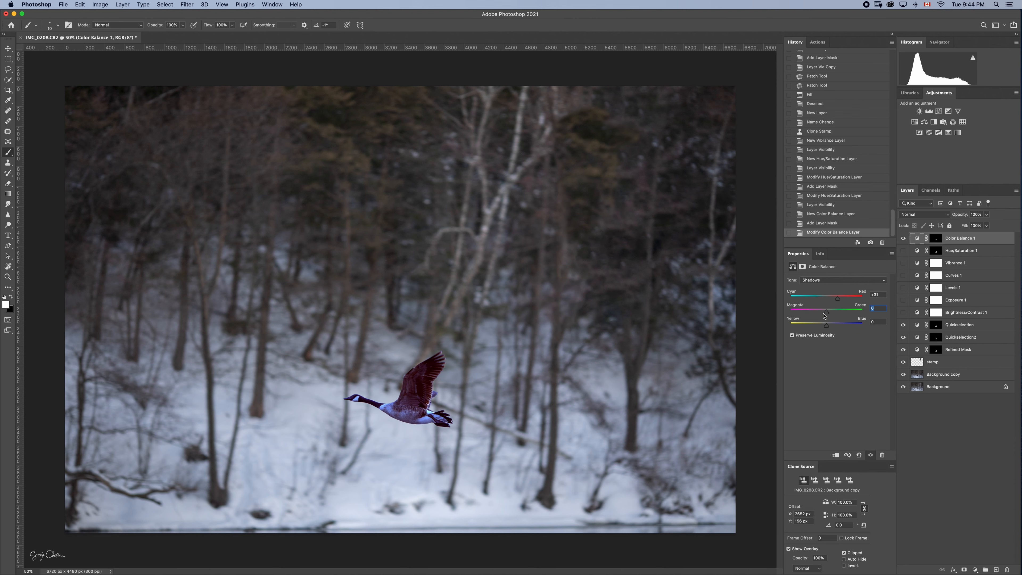
pyautogui.moveTo(827, 312); pyautogui.dragTo(828, 313)
pyautogui.write('0')
pyautogui.moveTo(881, 294); pyautogui.dragTo(859, 296)
pyautogui.write('0')
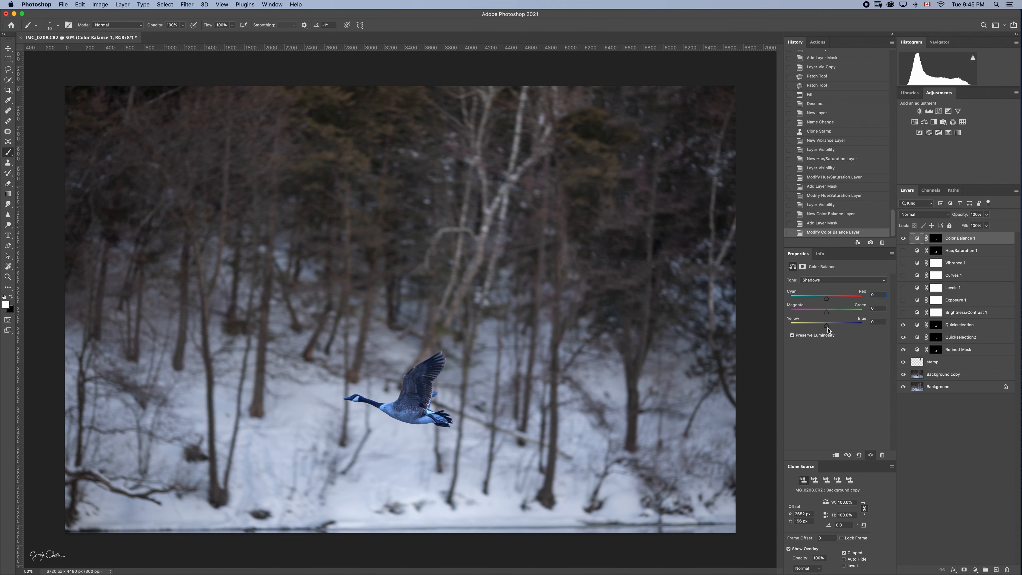
# Set the shadows to Cyan–Red -22 and Yellow–Blue +21, and the midtones to Cyan–Red -23 and Yellow–Blue +32.
pyautogui.moveTo(829, 328); pyautogui.dragTo(819, 298)
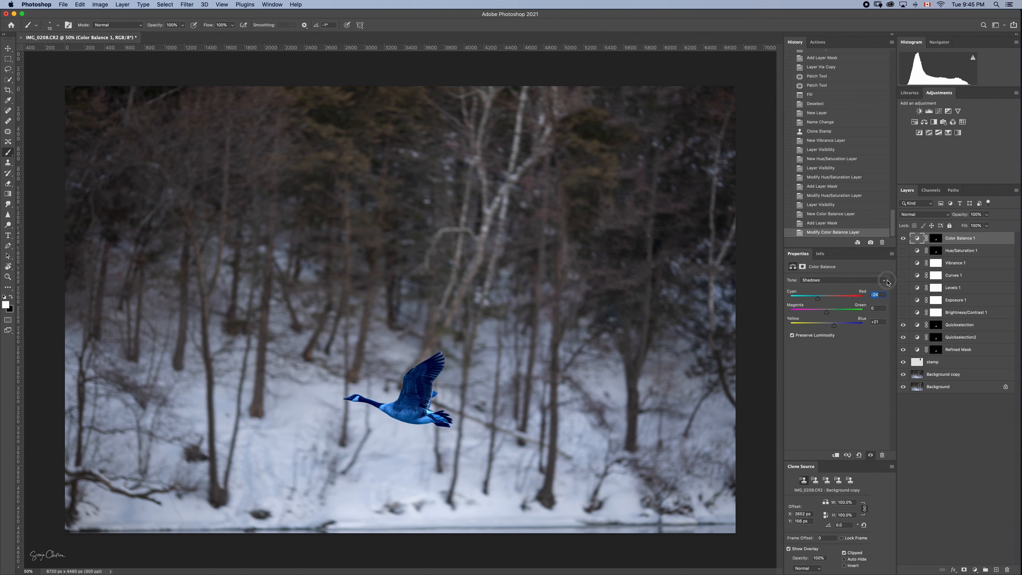
pyautogui.click(871, 281)
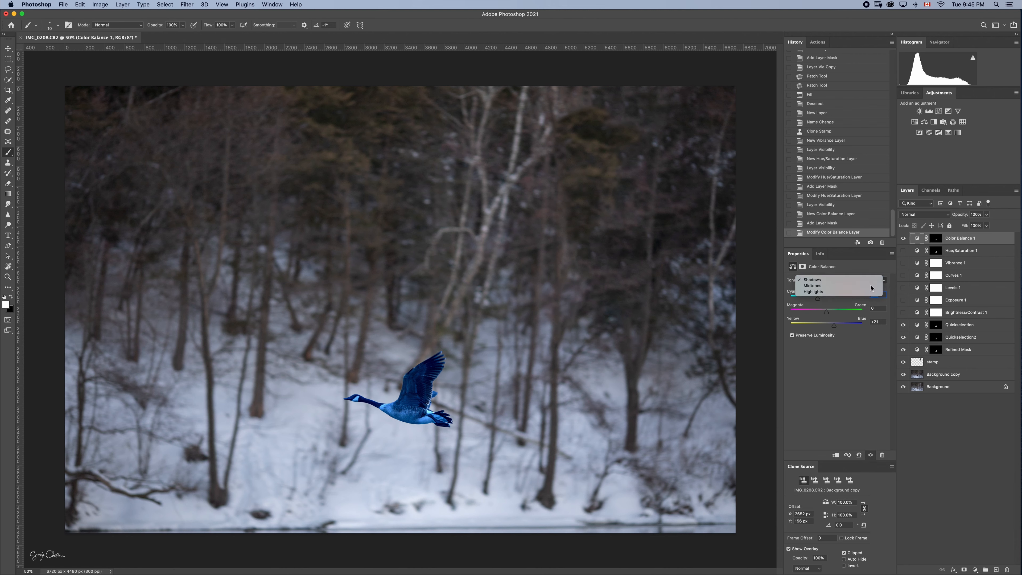
pyautogui.click(835, 289)
pyautogui.moveTo(826, 298); pyautogui.dragTo(841, 326)
# Compare the goose with Preserve Luminosity off and on while going through the tone ranges, leaving the option on.
pyautogui.click(885, 281)
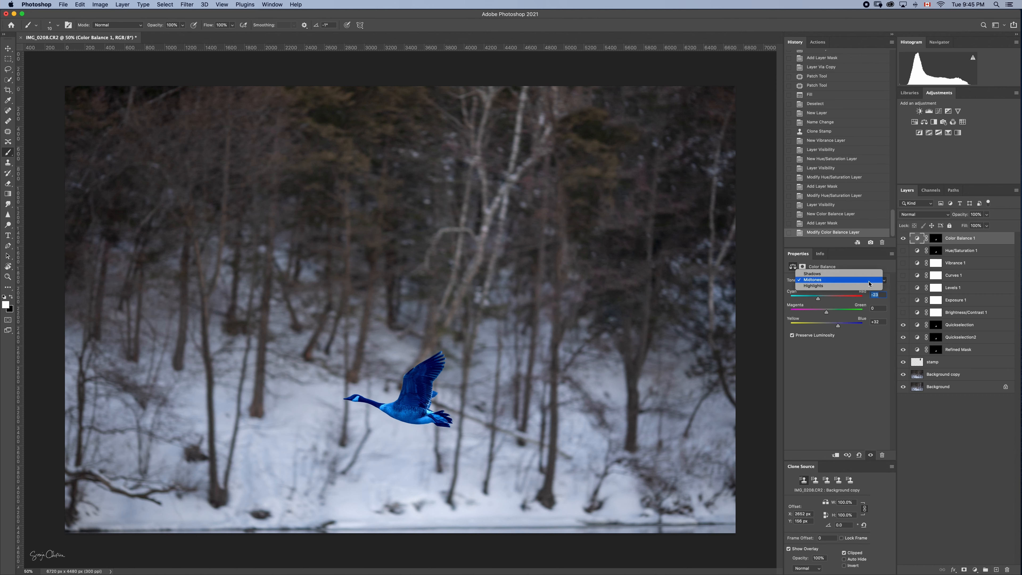
pyautogui.click(855, 285)
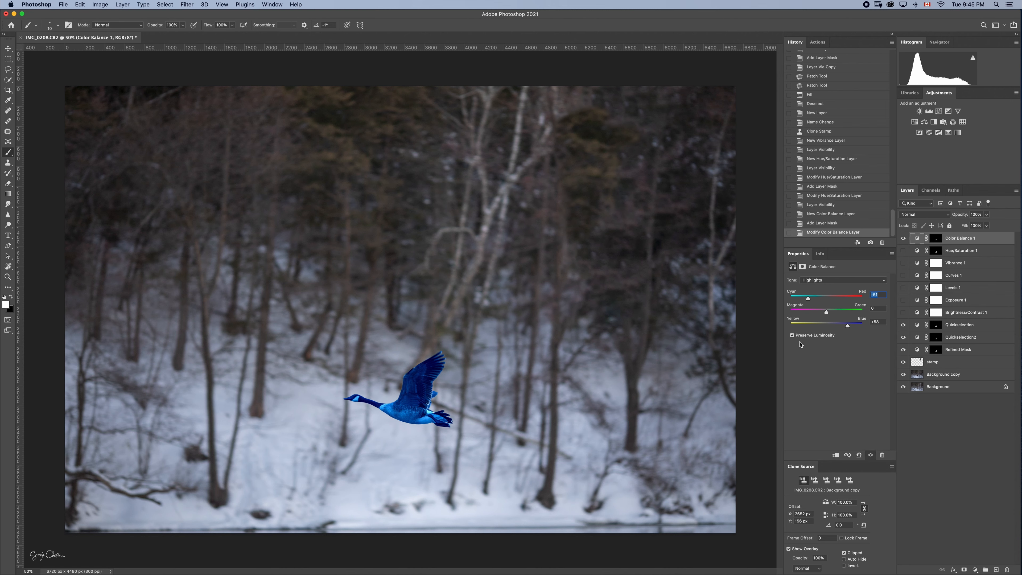
pyautogui.click(792, 336)
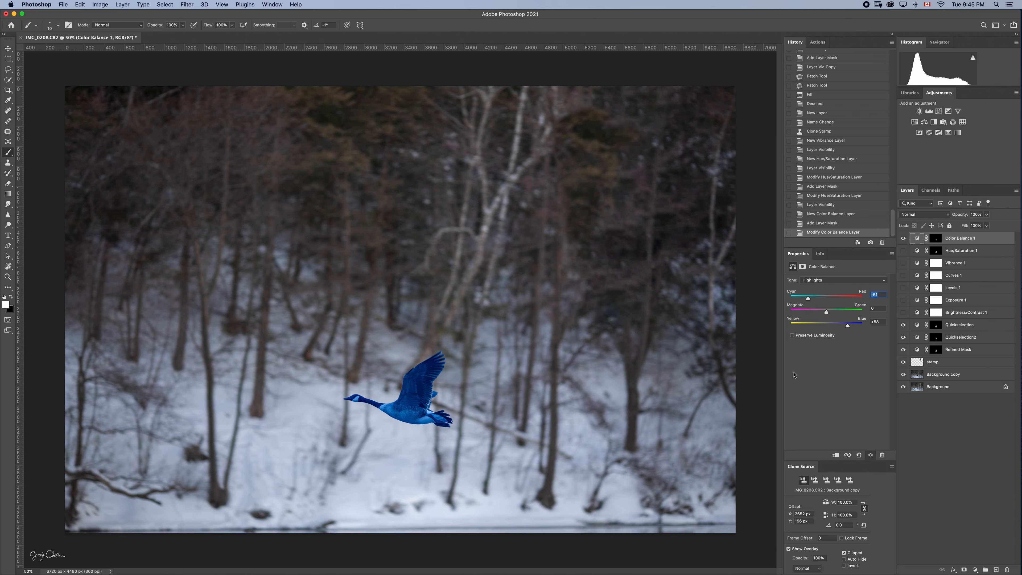
pyautogui.click(884, 282)
pyautogui.click(873, 275)
pyautogui.click(882, 280)
pyautogui.click(878, 274)
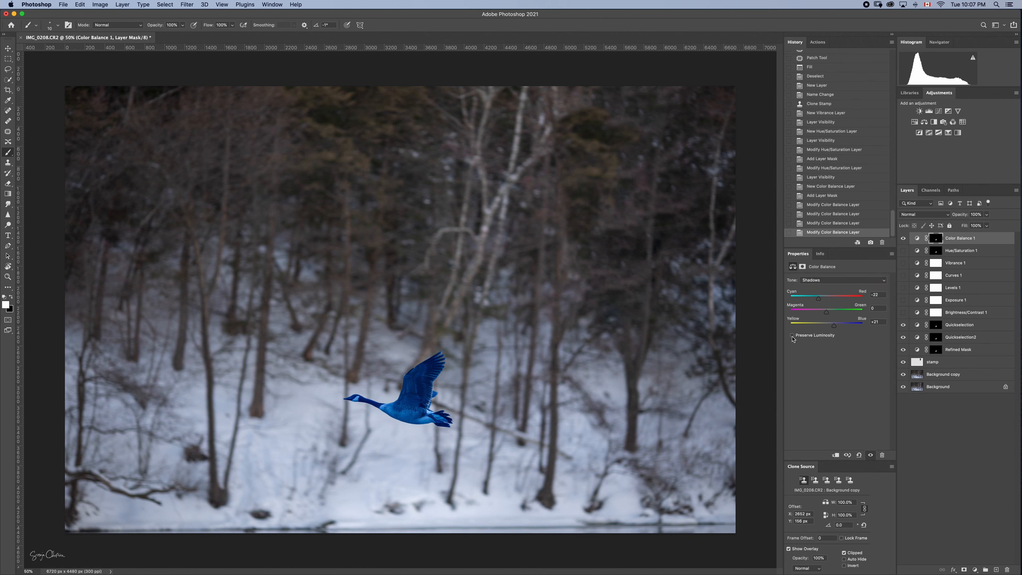
pyautogui.click(792, 335)
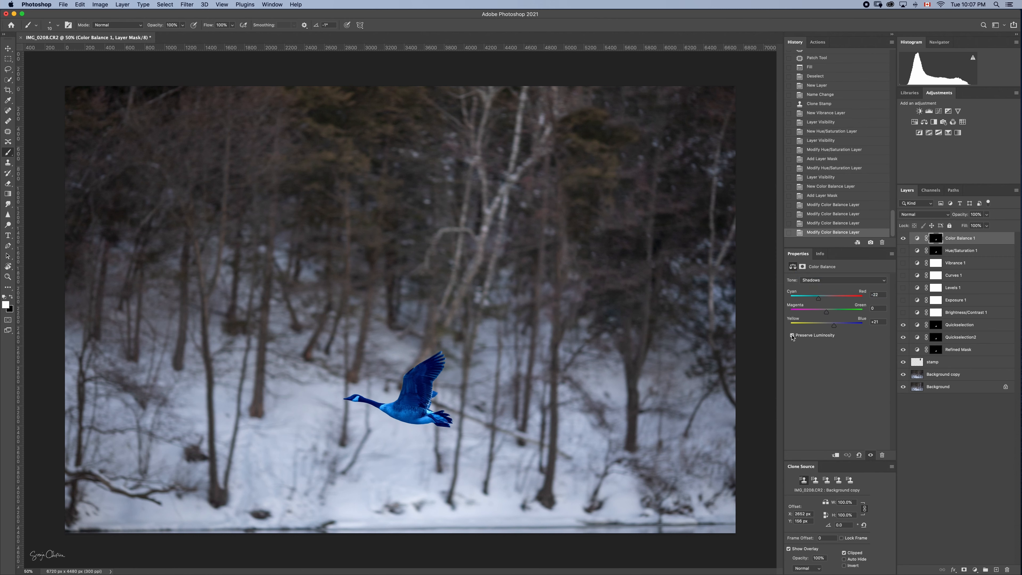
pyautogui.click(792, 336)
pyautogui.click(792, 336)
pyautogui.click(793, 335)
pyautogui.click(793, 336)
# Hide the Color Balance layer and review the saturation settings of the Vibrance 1 and Hue/Saturation 1 layers.
pyautogui.click(903, 238)
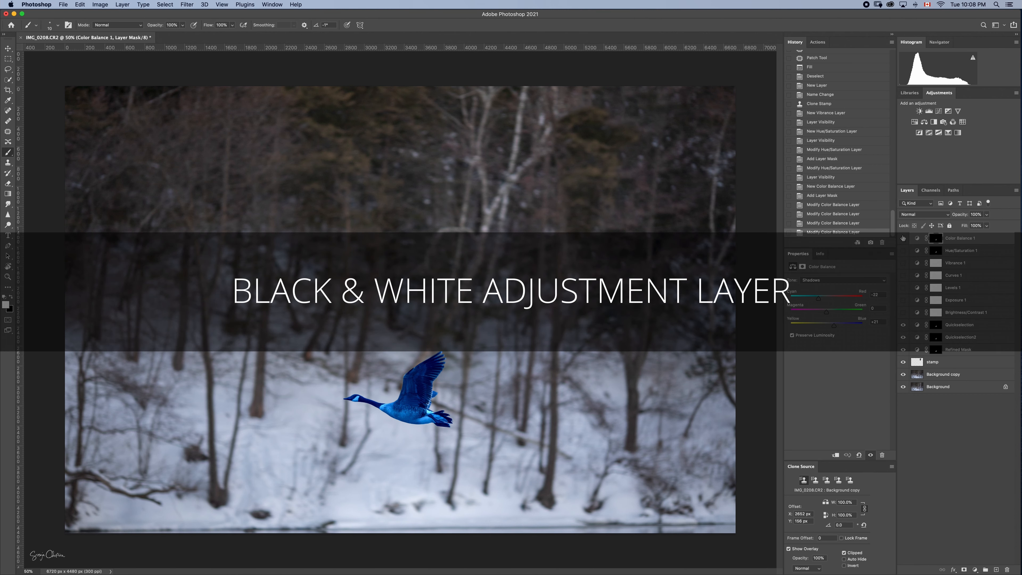
pyautogui.click(916, 265)
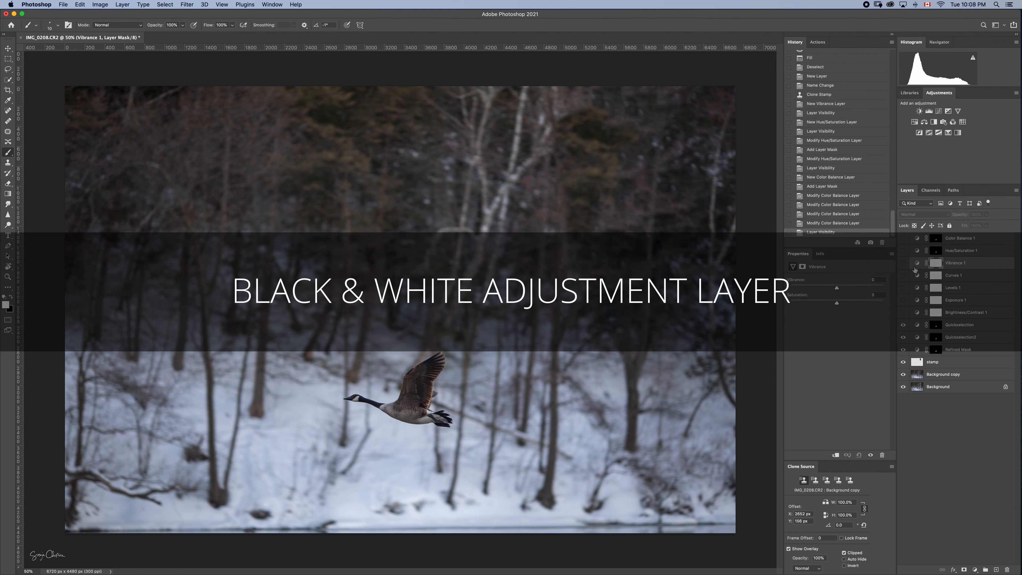
pyautogui.click(904, 263)
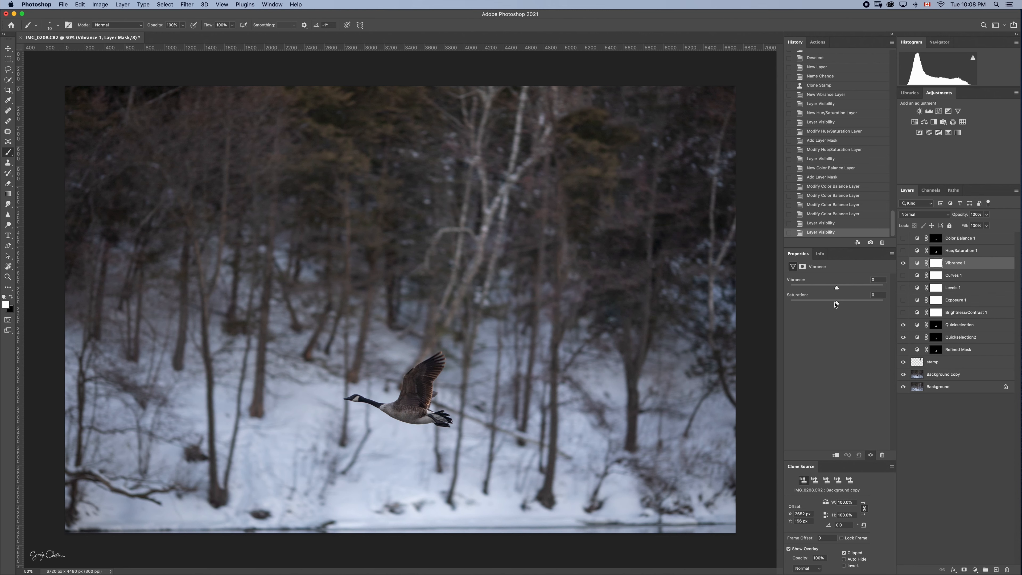
pyautogui.click(904, 264)
pyautogui.click(916, 255)
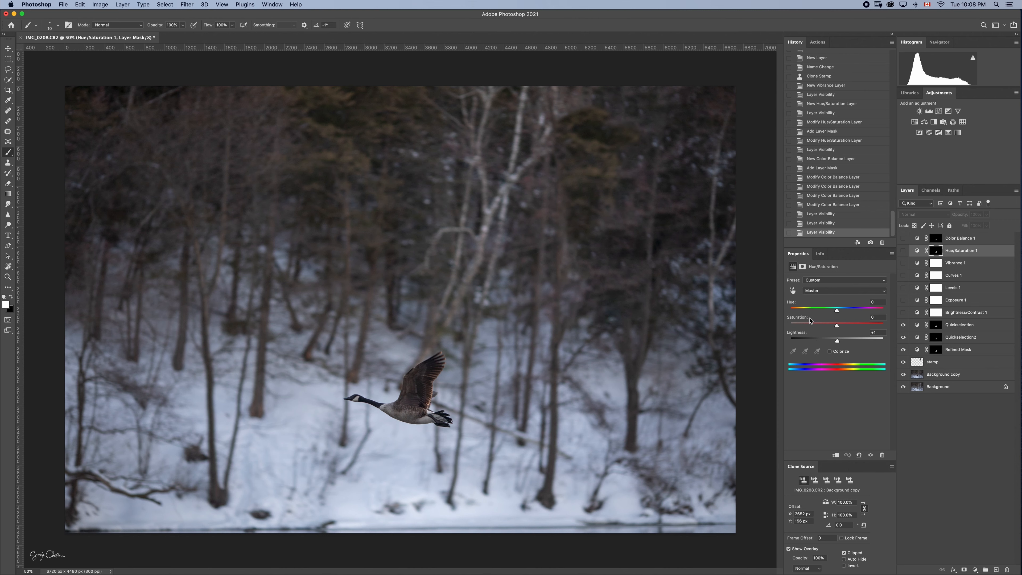
# Add a Black & White adjustment layer above Hue/Saturation 1, compare the photo with and without it, and leave it hidden.
pyautogui.click(935, 122)
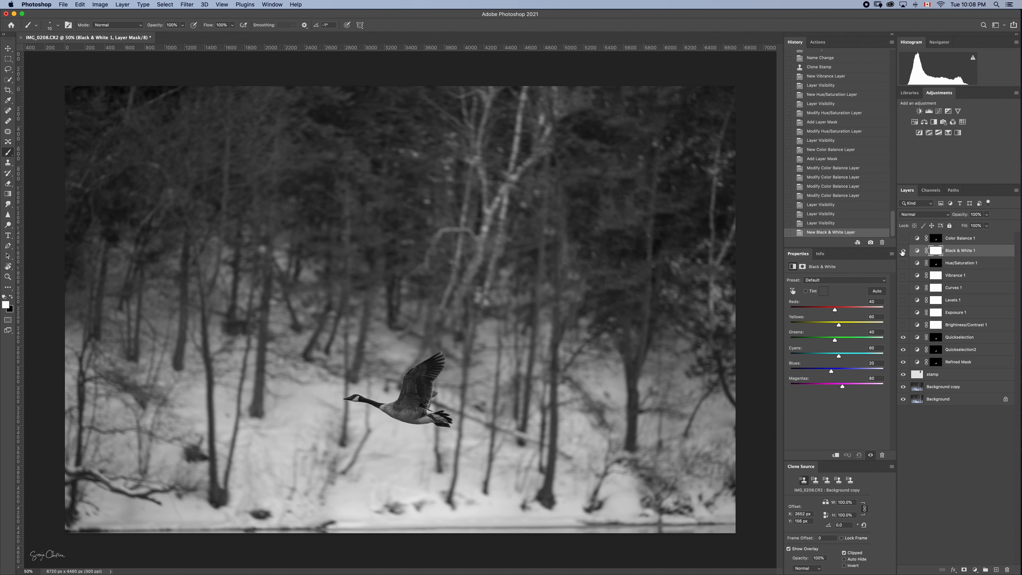
pyautogui.click(903, 251)
pyautogui.click(903, 250)
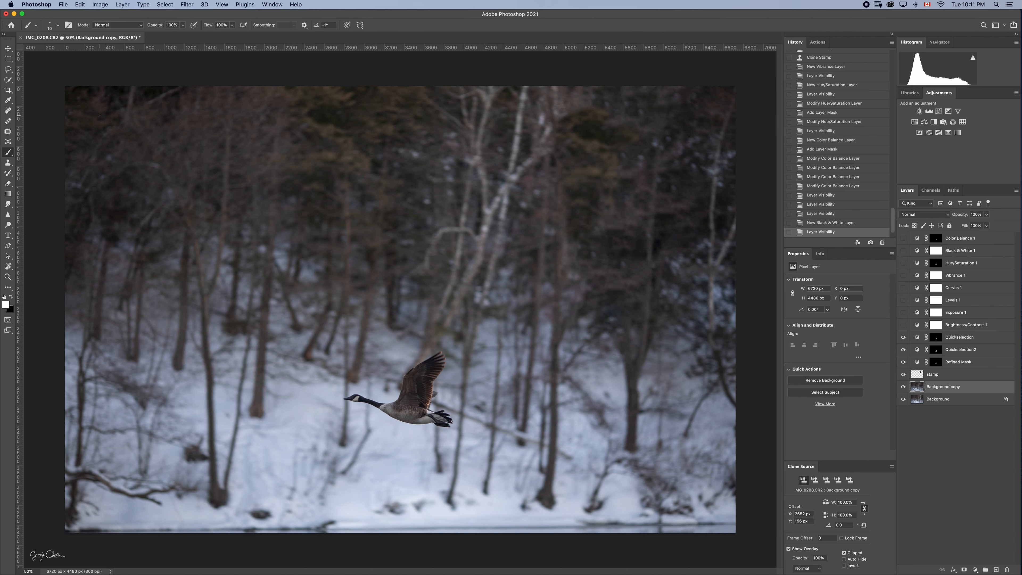
# Check which direct image adjustments are offered for the Black & White layer, then select the Background copy layer.
pyautogui.click(100, 4)
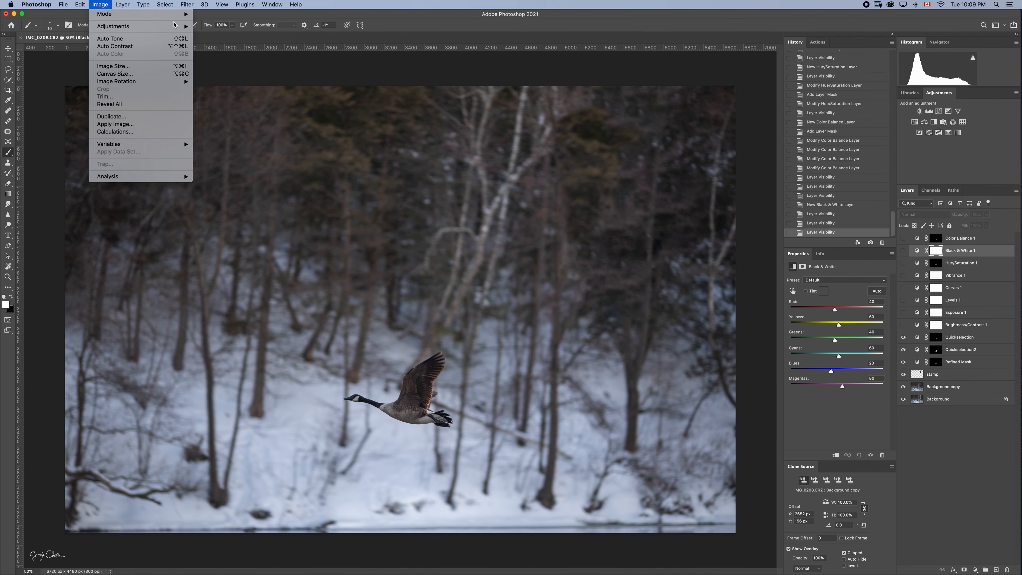
pyautogui.moveTo(175, 26)
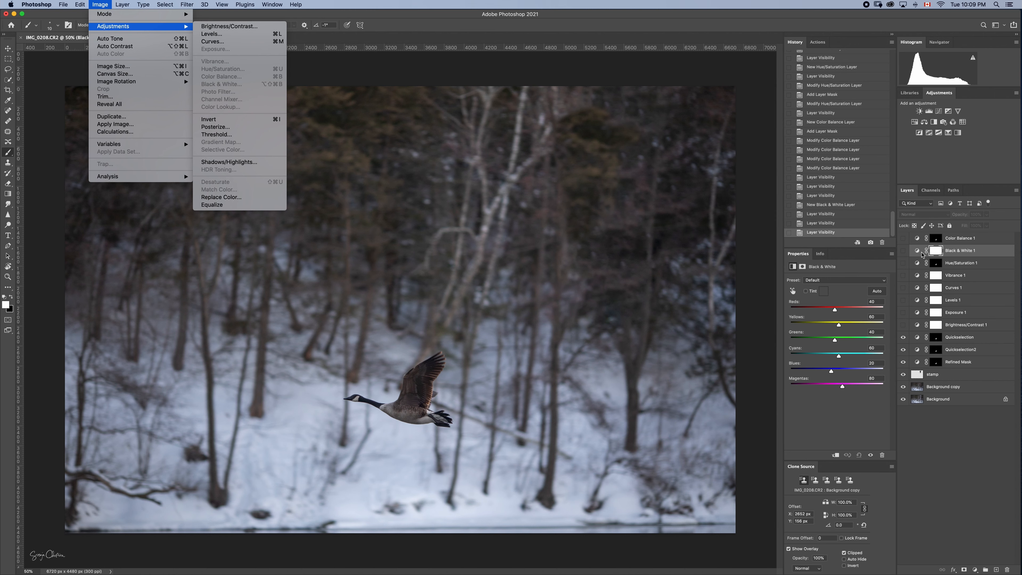
pyautogui.click(919, 389)
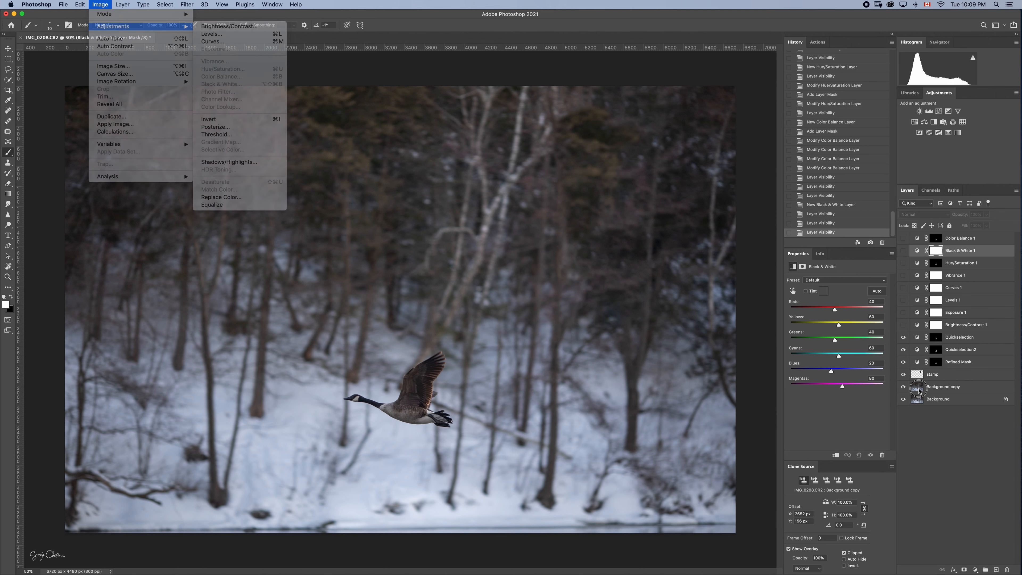
pyautogui.click(919, 389)
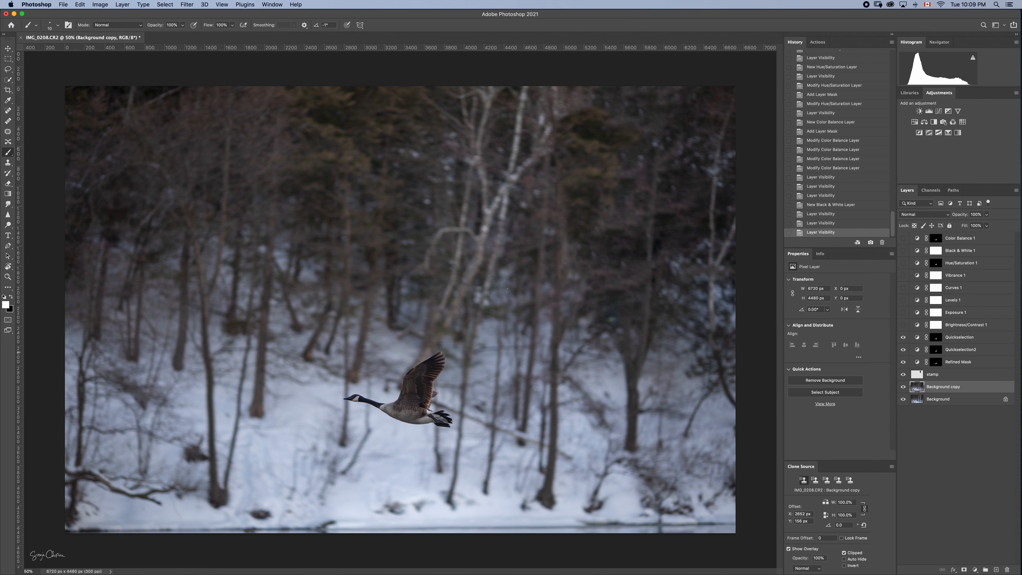
# Apply a direct Hue/Saturation adjustment to the Background copy layer with Colorize on, hue 196 and saturation 25.
pyautogui.click(100, 5)
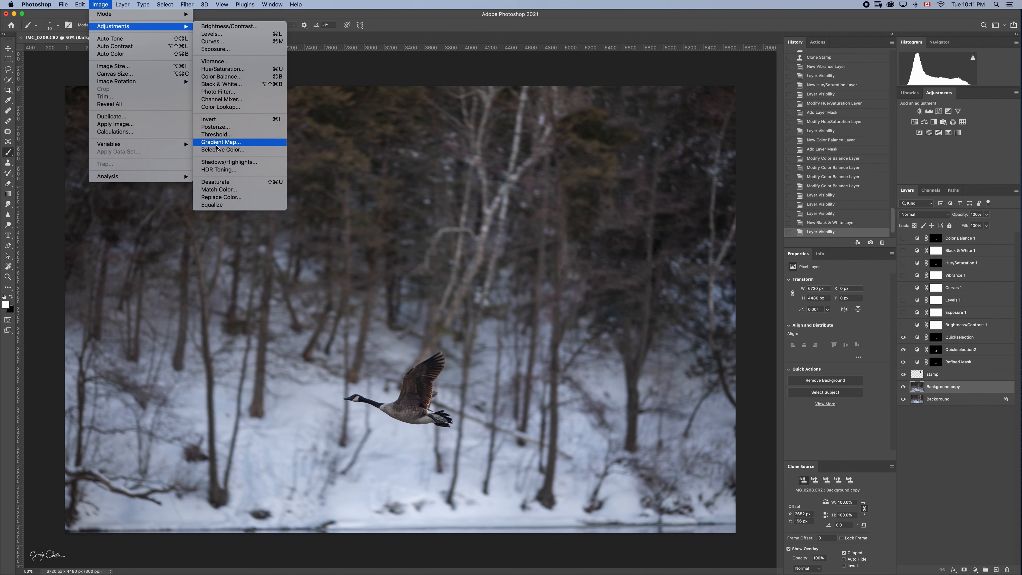
pyautogui.click(219, 70)
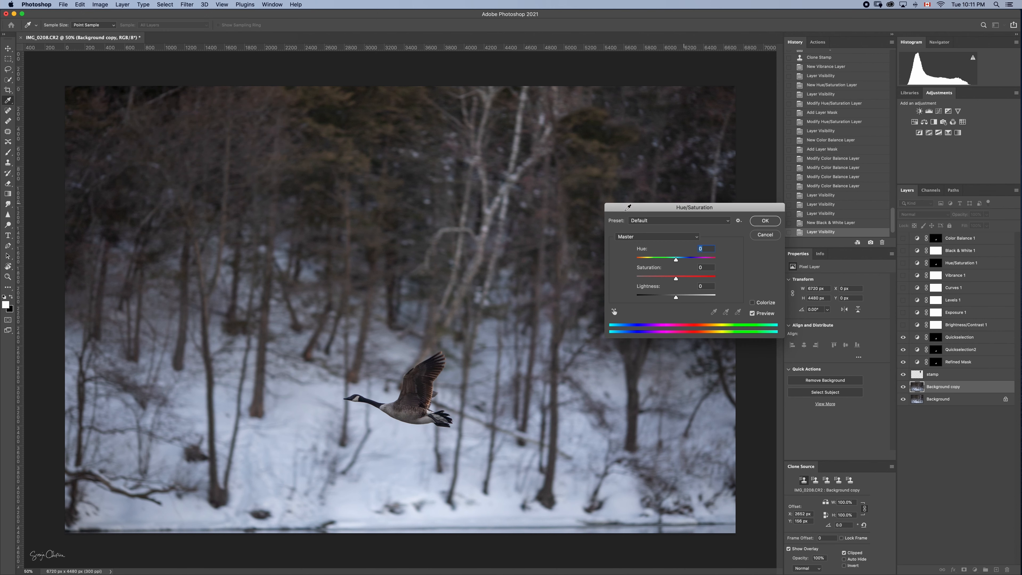
pyautogui.click(734, 207)
pyautogui.moveTo(734, 208); pyautogui.dragTo(658, 210)
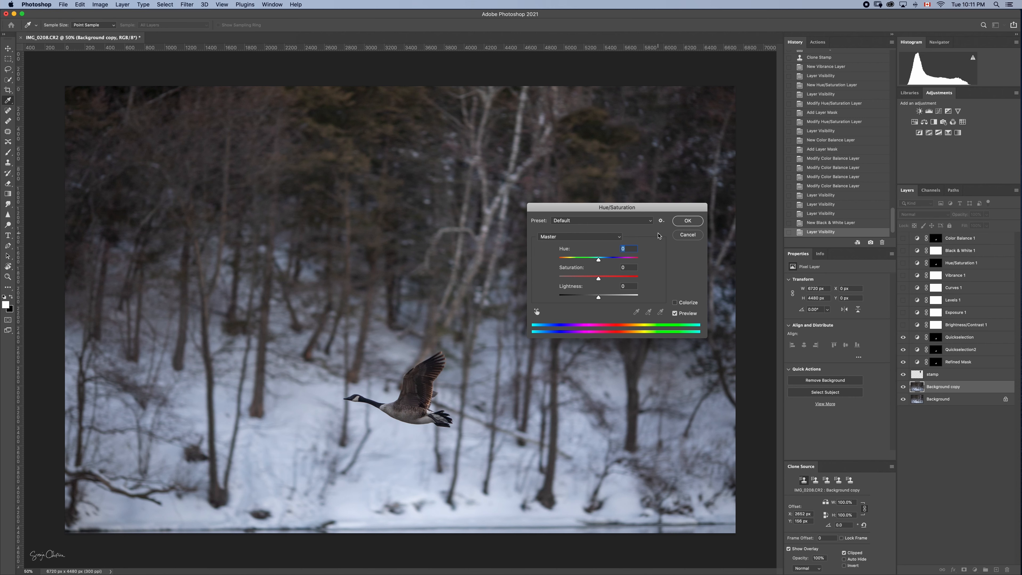
pyautogui.click(619, 239)
pyautogui.click(675, 302)
pyautogui.moveTo(559, 260); pyautogui.dragTo(602, 260)
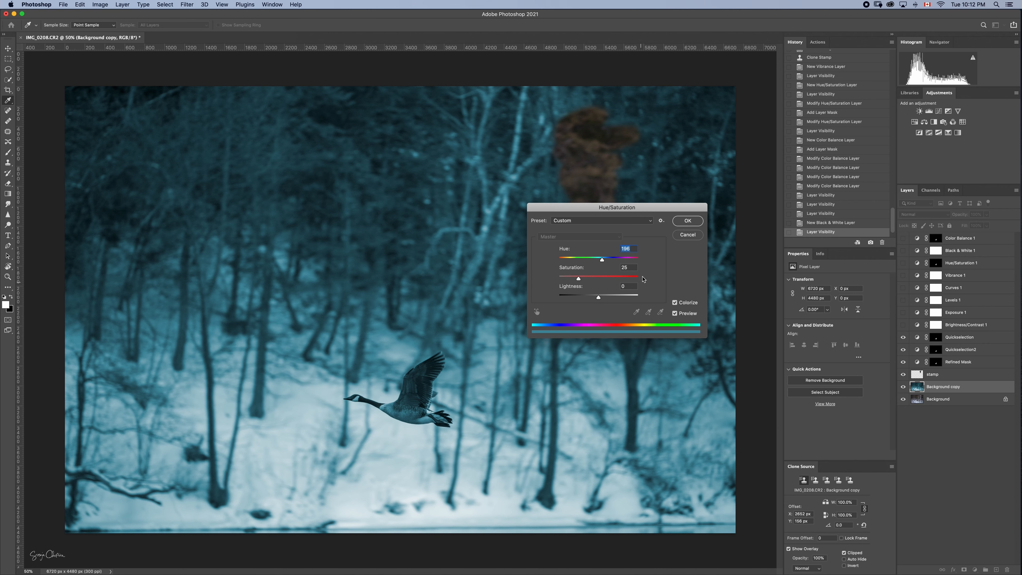
pyautogui.click(688, 221)
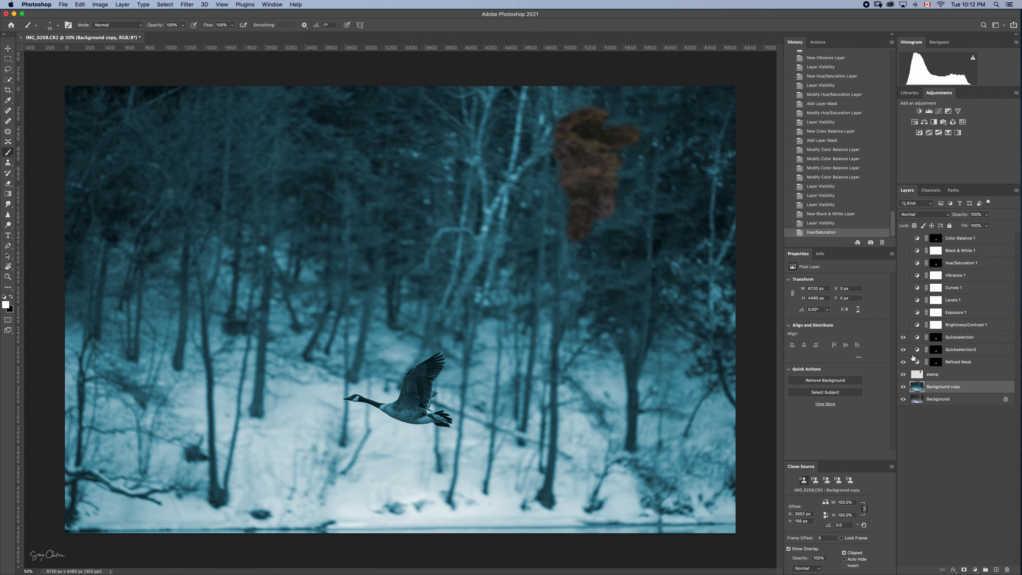
# Compare the photo with the Background copy layer hidden and shown, and look over the direct image adjustments again.
pyautogui.doubleClick(903, 385)
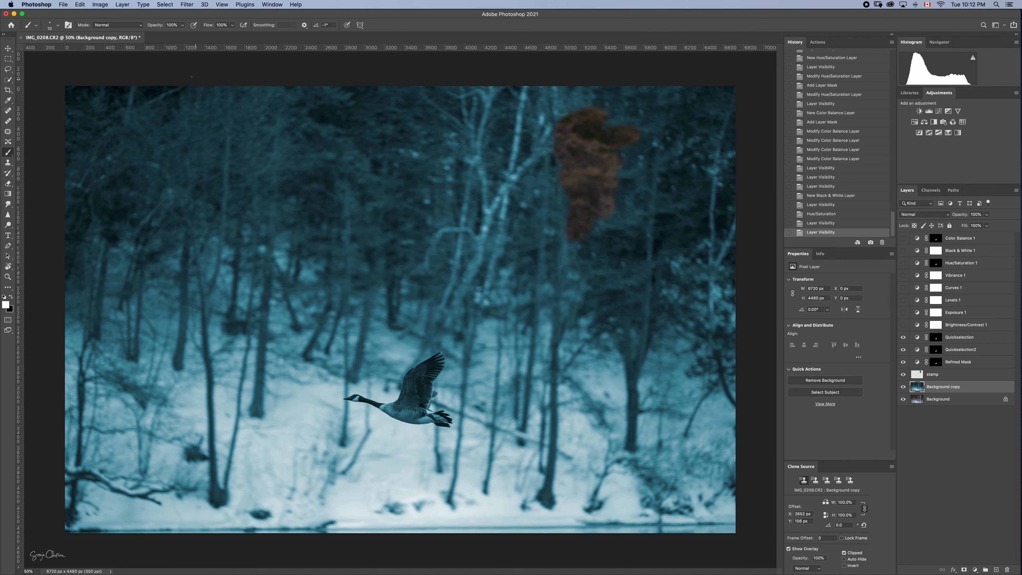
pyautogui.click(99, 4)
pyautogui.moveTo(113, 26)
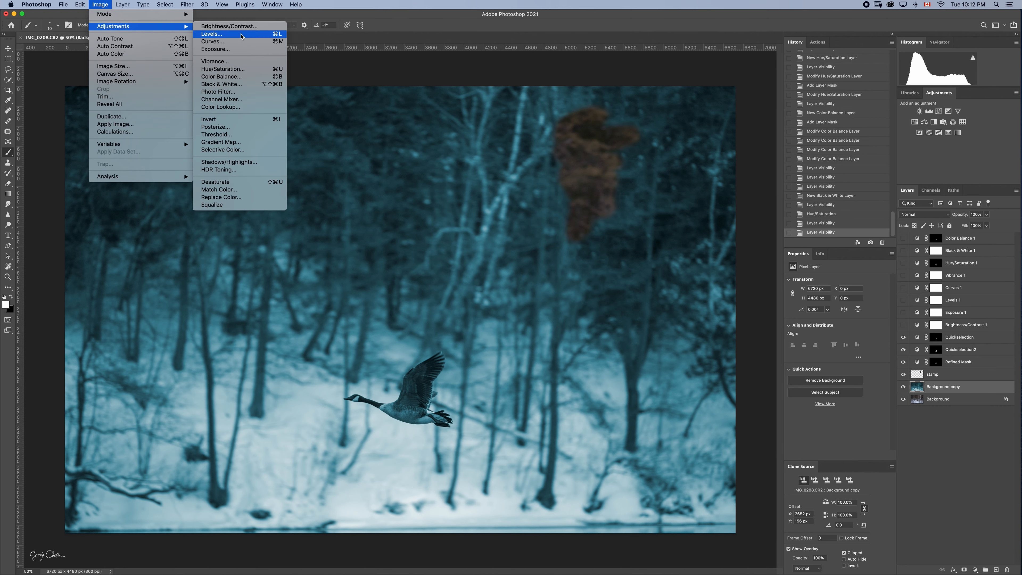
pyautogui.click(349, 78)
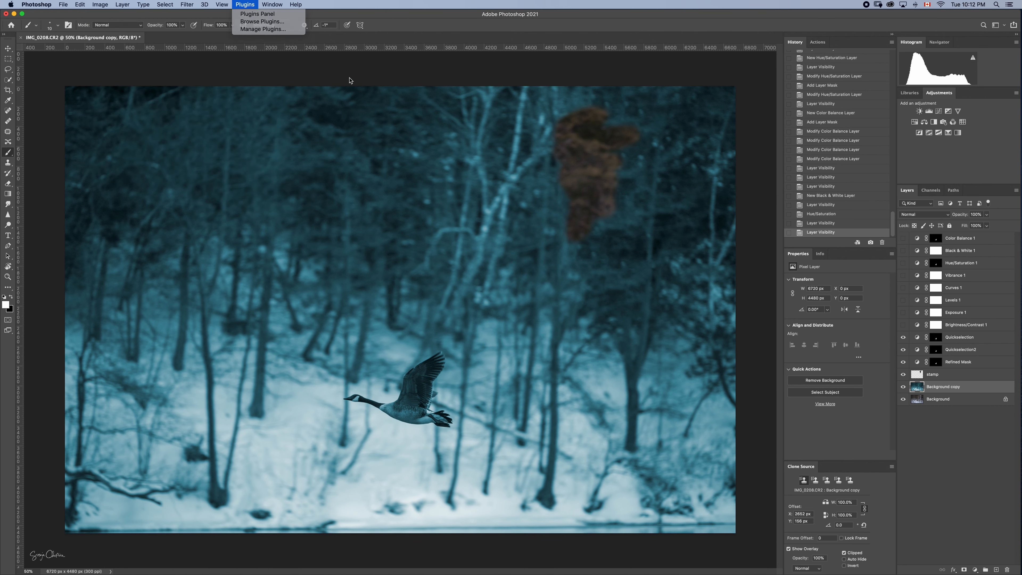
# Undo the Background copy's visibility changes and direct Hue/Saturation adjustment, and leave all layers deselected.
pyautogui.press('super+z')
pyautogui.press('super+z')
pyautogui.press('super+z')
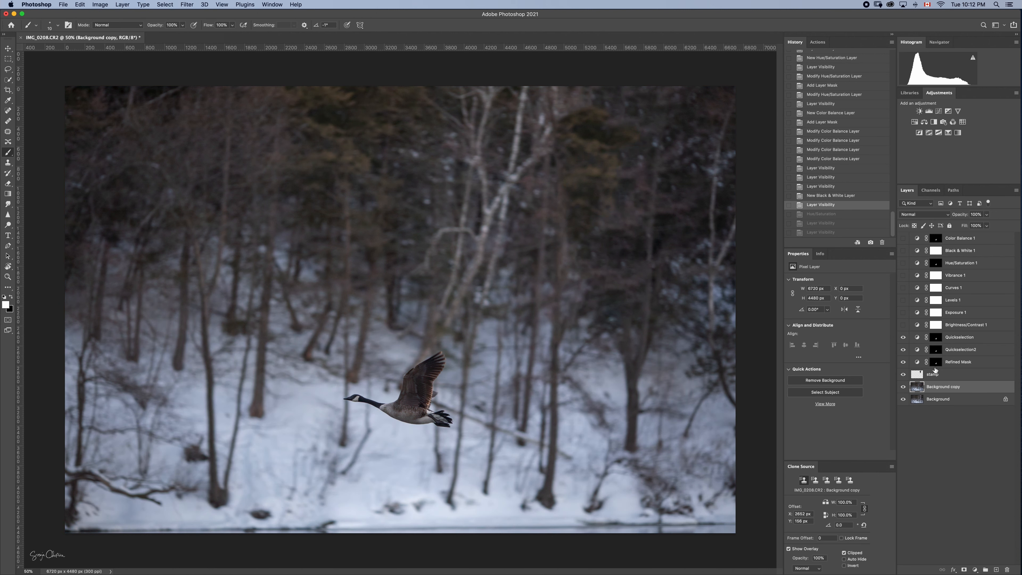
pyautogui.press('alt+super+a')
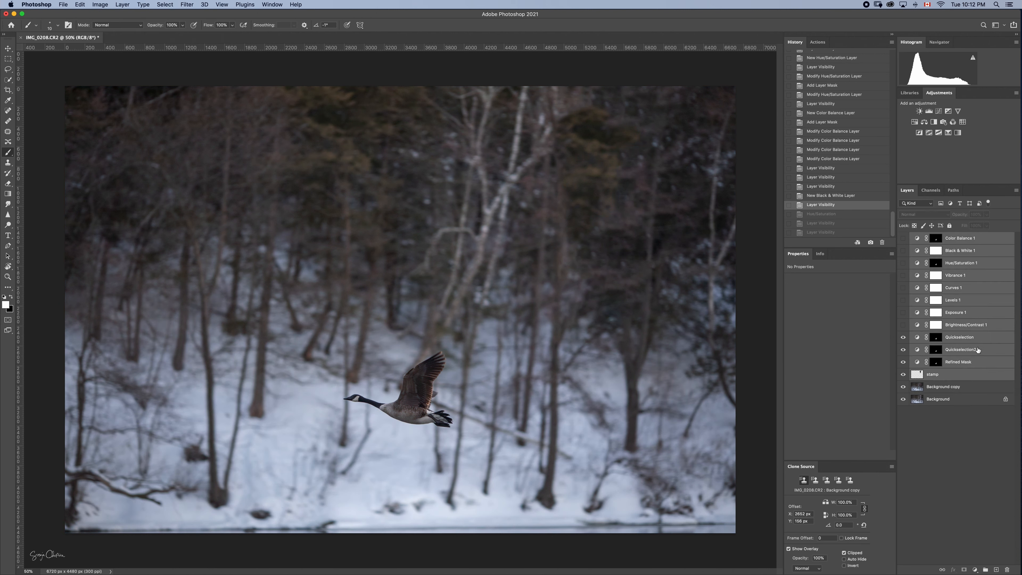
pyautogui.click(964, 413)
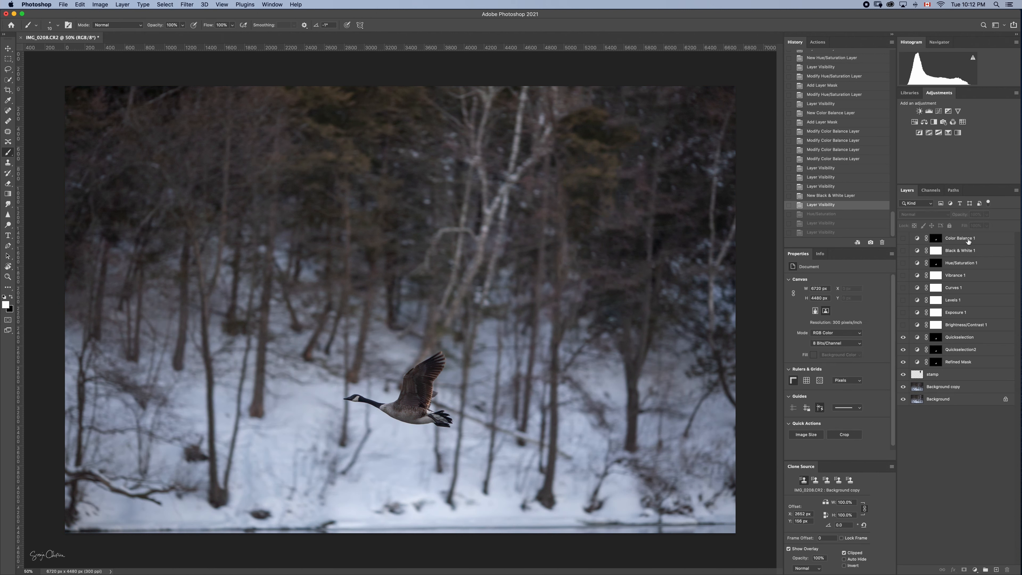
# Group all layers from Color Balance 1 down to stamp and name the group Edits.
pyautogui.click(969, 240)
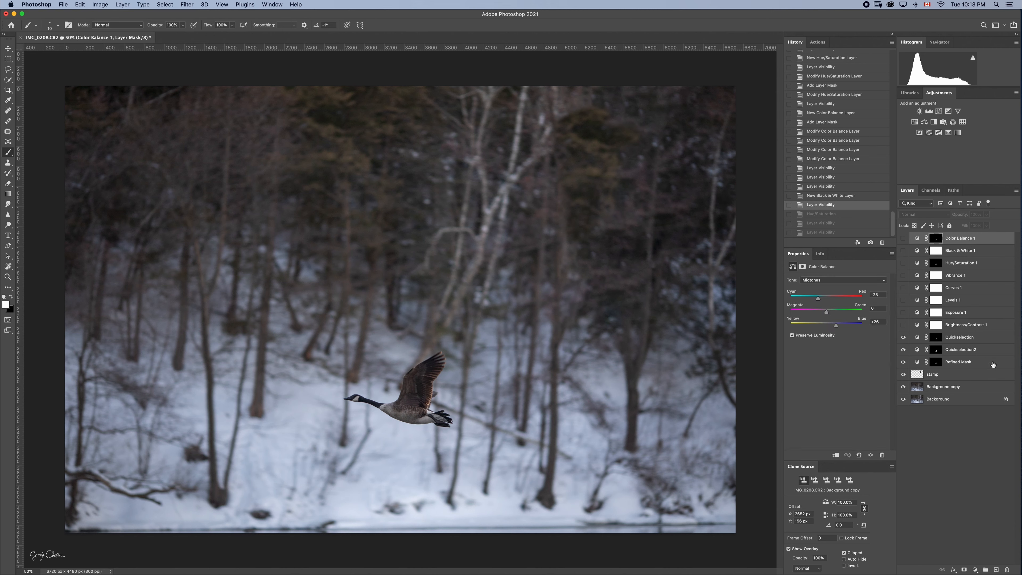
pyautogui.keyDown('shift'); pyautogui.click(993, 362); pyautogui.keyUp('shift')
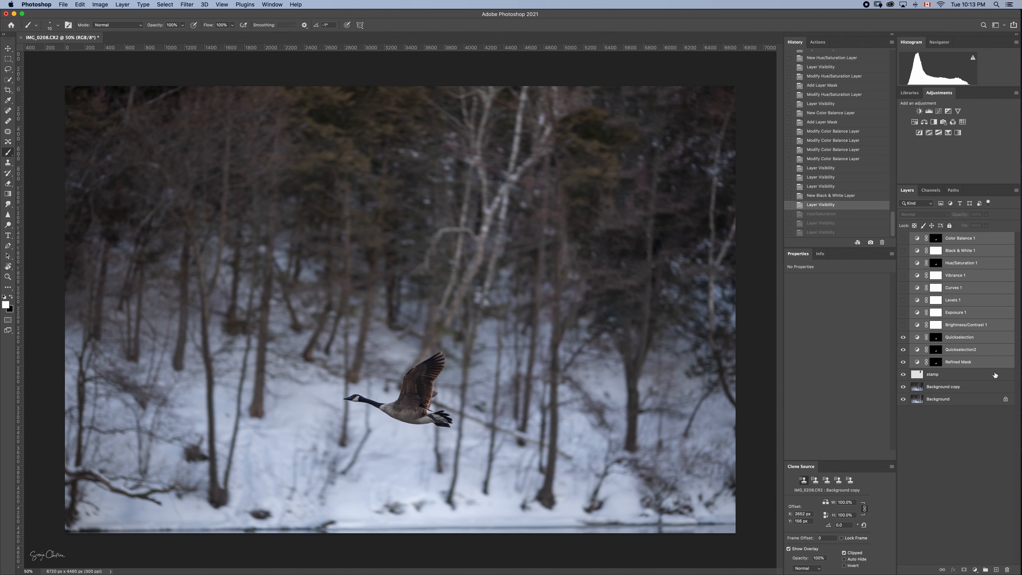
pyautogui.keyDown('shift'); pyautogui.click(993, 378); pyautogui.keyUp('shift')
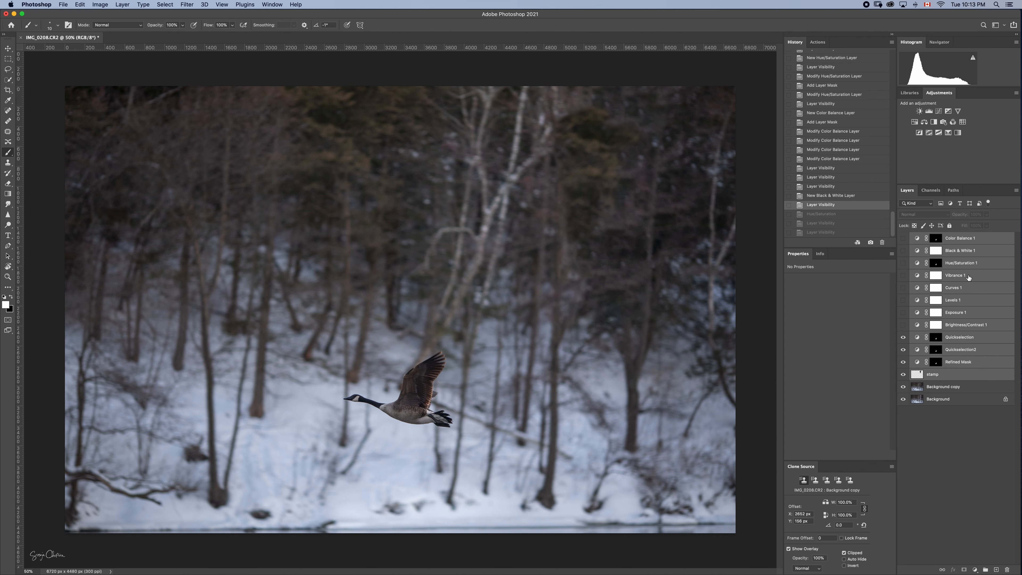
pyautogui.press('super+g')
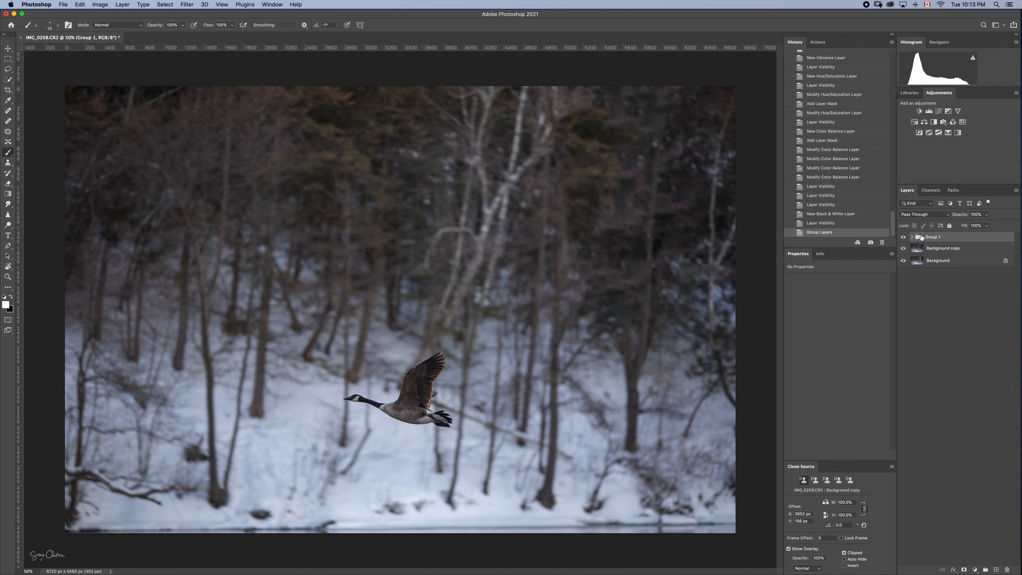
pyautogui.doubleClick(931, 240)
pyautogui.write('Edits')
pyautogui.press('Return')
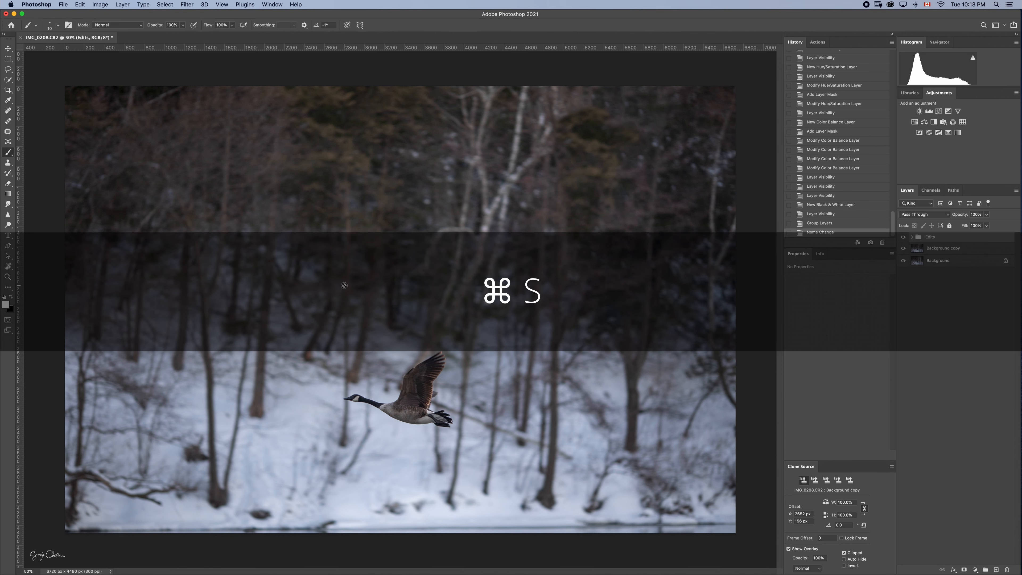
# Save the layered document in the Tutorial folder as IMG_0208.psd in Photoshop format, with layers and the embedded color profile kept.
pyautogui.click(63, 4)
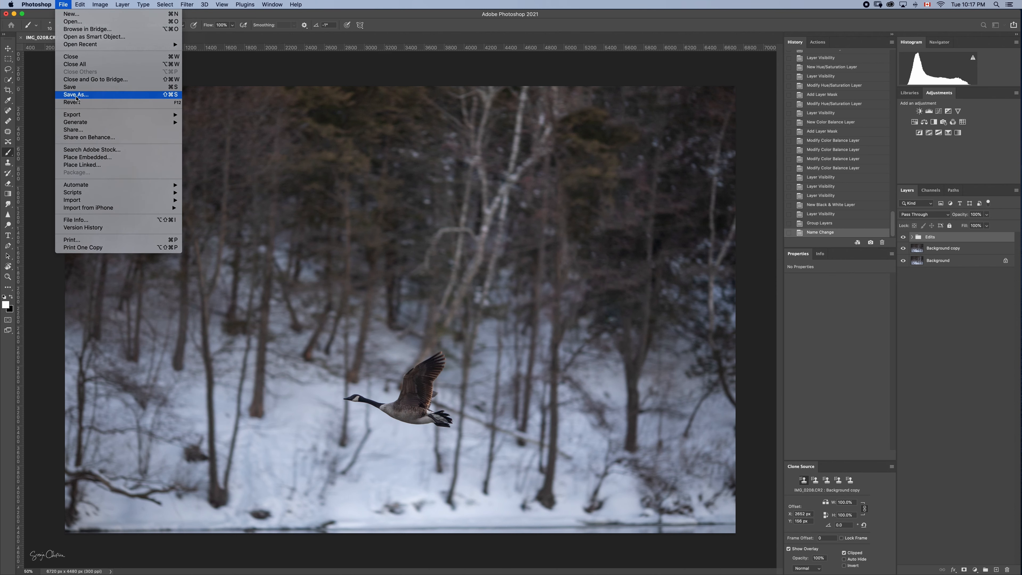
pyautogui.click(76, 94)
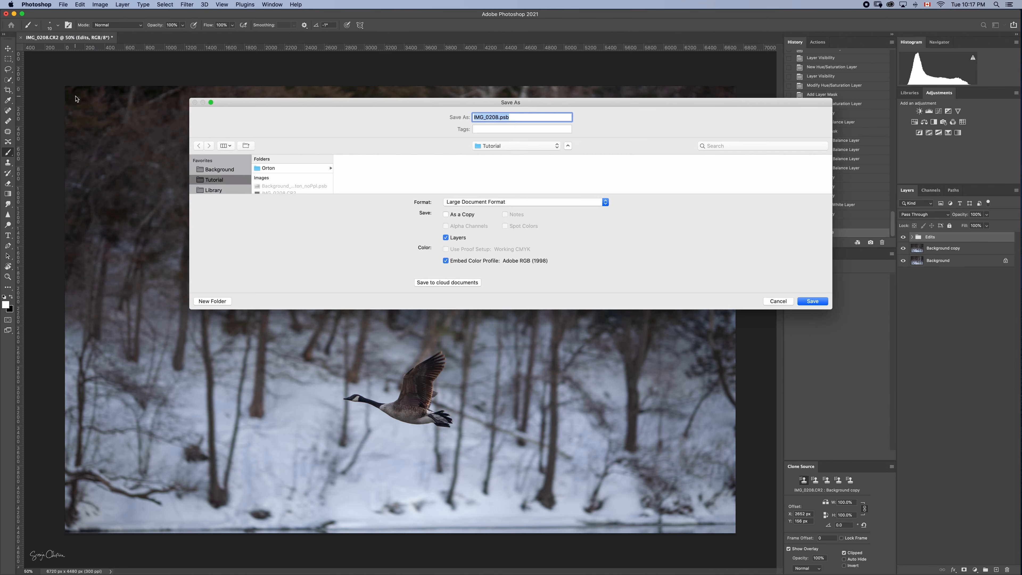
pyautogui.click(605, 202)
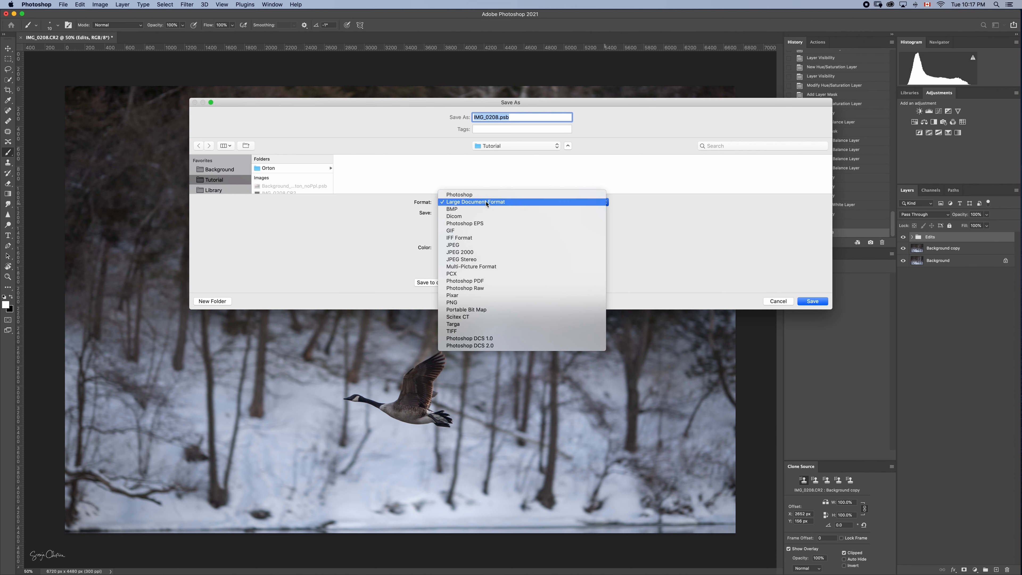
pyautogui.click(444, 195)
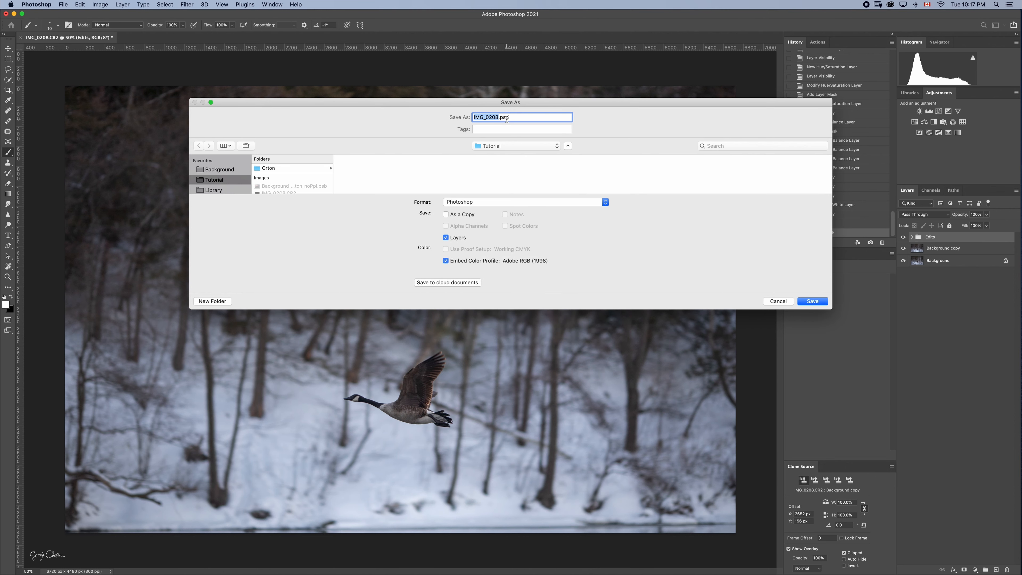
pyautogui.click(587, 202)
pyautogui.click(587, 207)
pyautogui.click(588, 201)
pyautogui.click(587, 207)
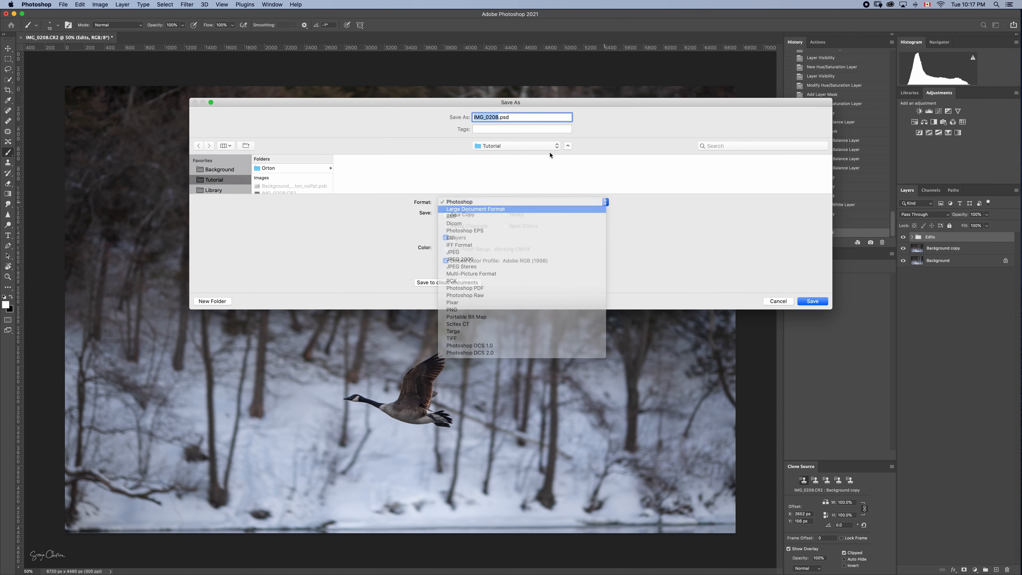
pyautogui.click(607, 202)
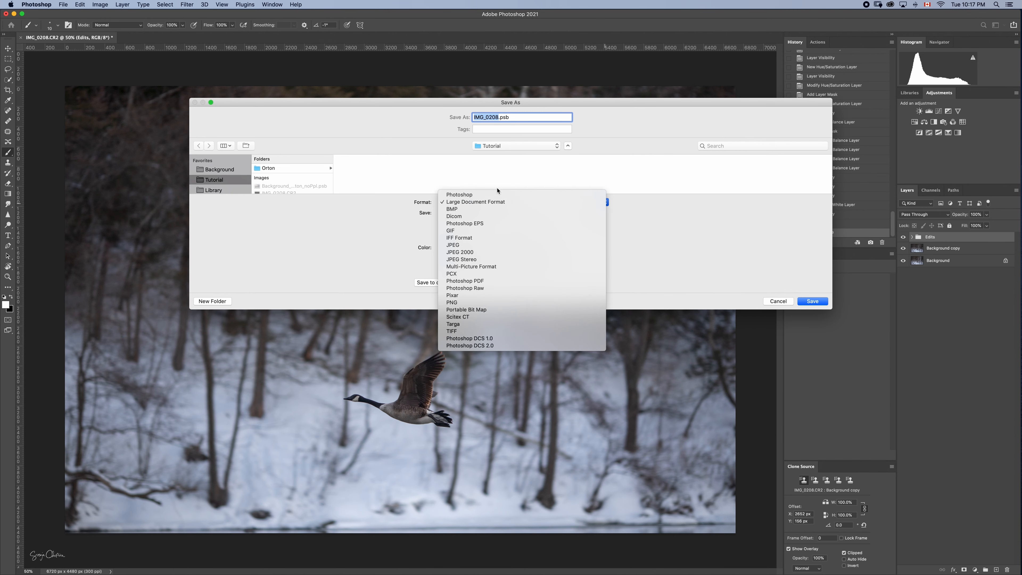
pyautogui.click(443, 195)
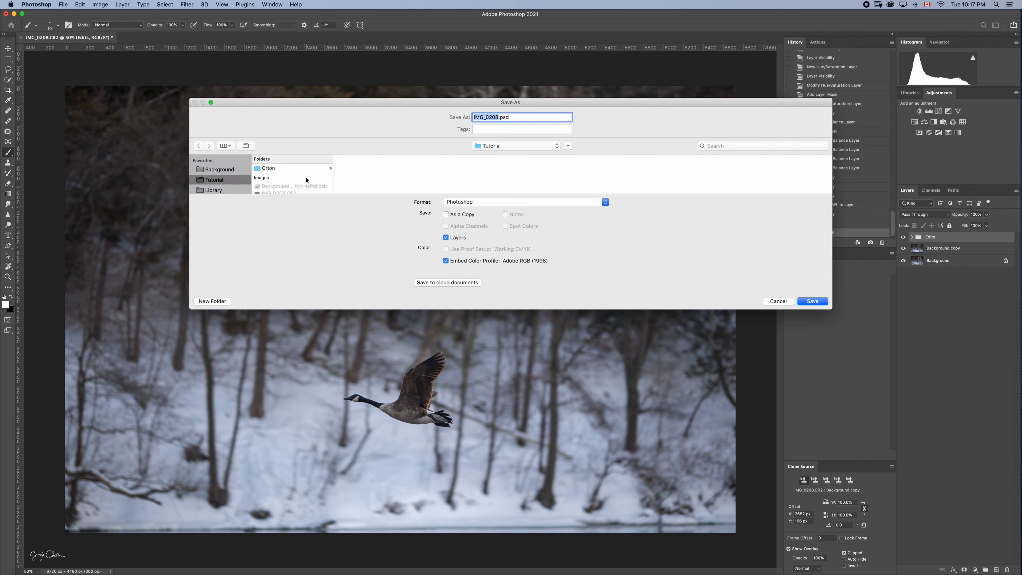
pyautogui.click(814, 302)
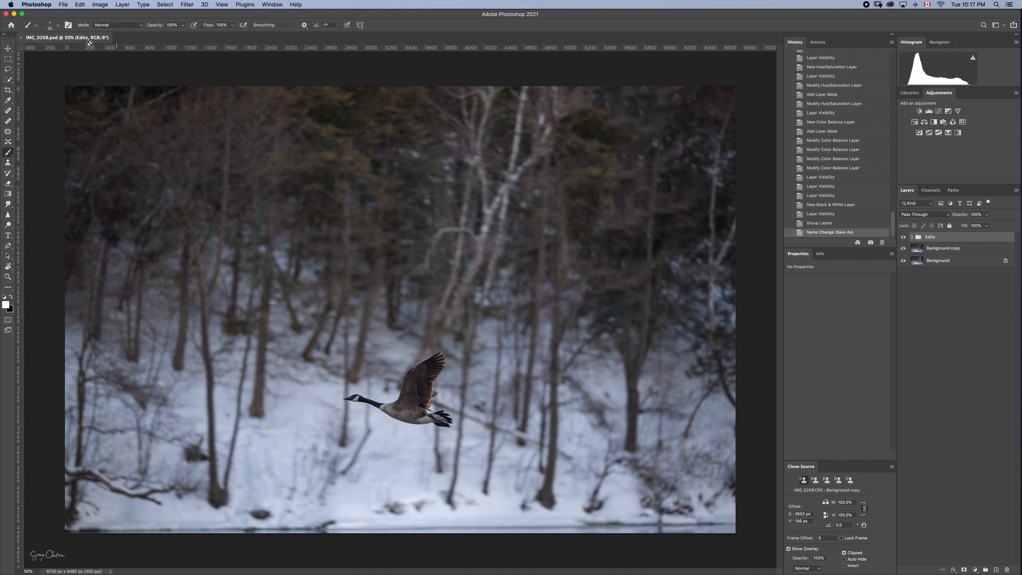
# Save a JPEG copy as IMG_0208.jpg in the Tutorial folder, using quality 12 and the Baseline ("Standard") format option.
pyautogui.click(63, 4)
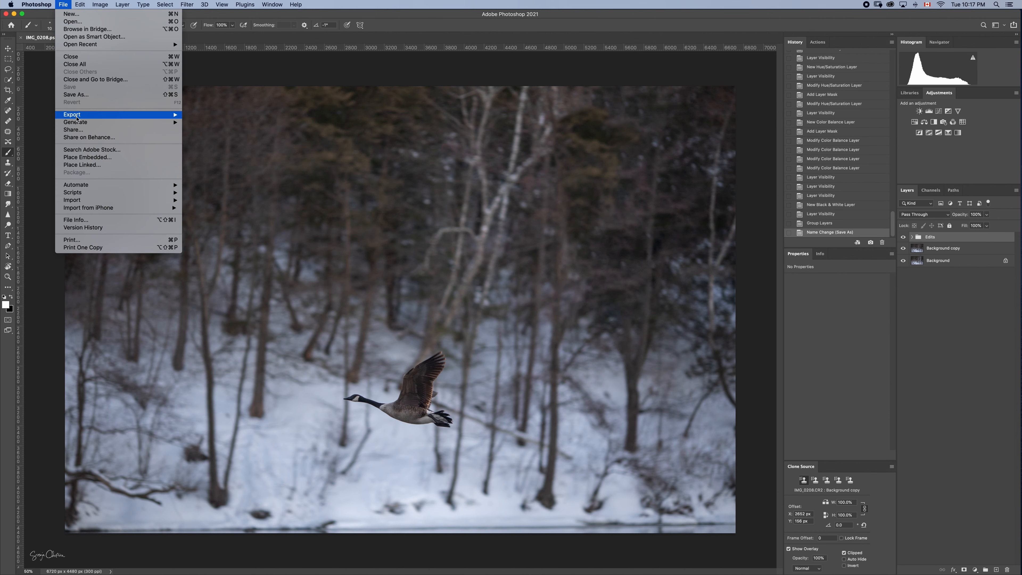
pyautogui.moveTo(84, 117)
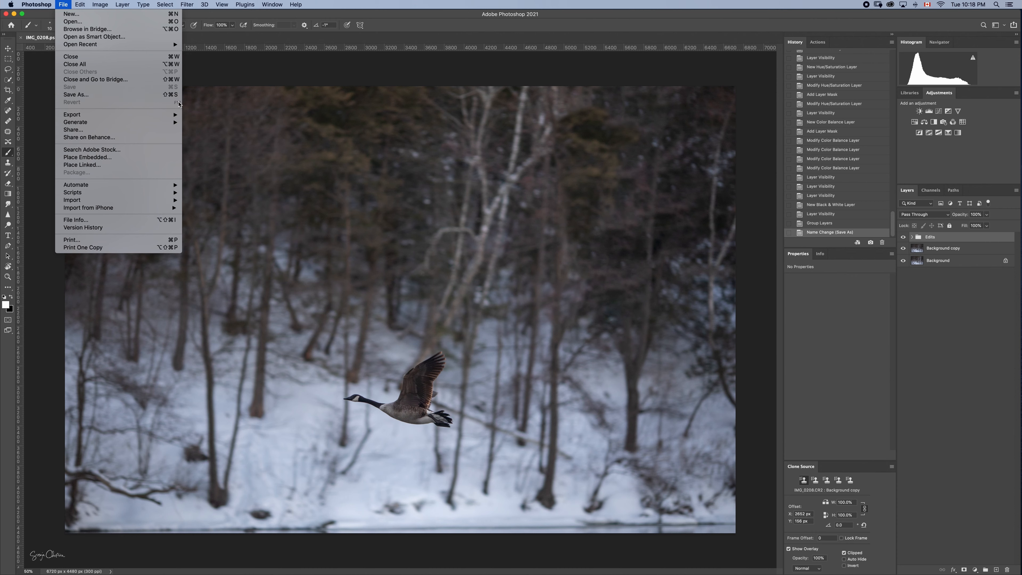
pyautogui.click(125, 95)
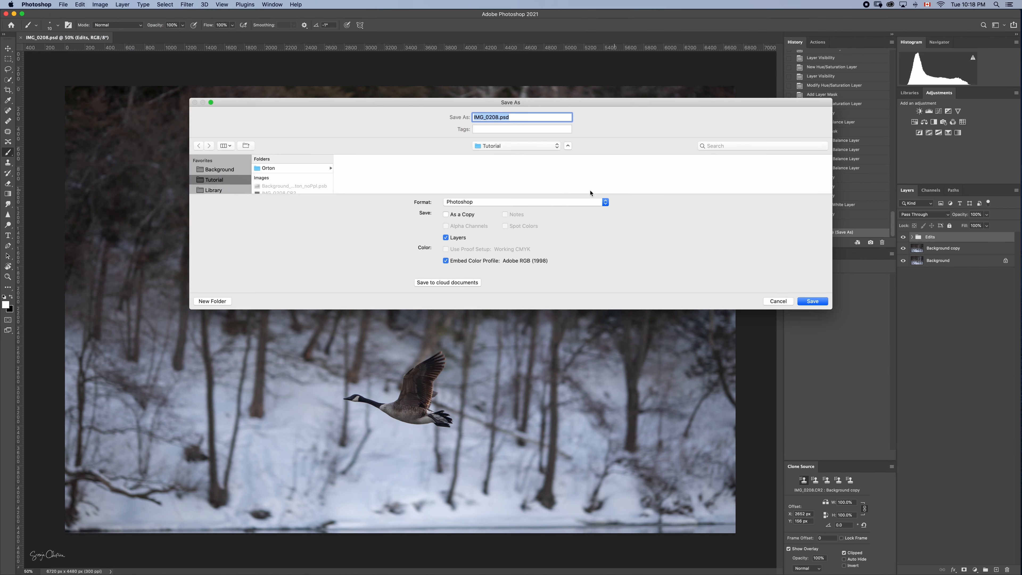
pyautogui.click(605, 202)
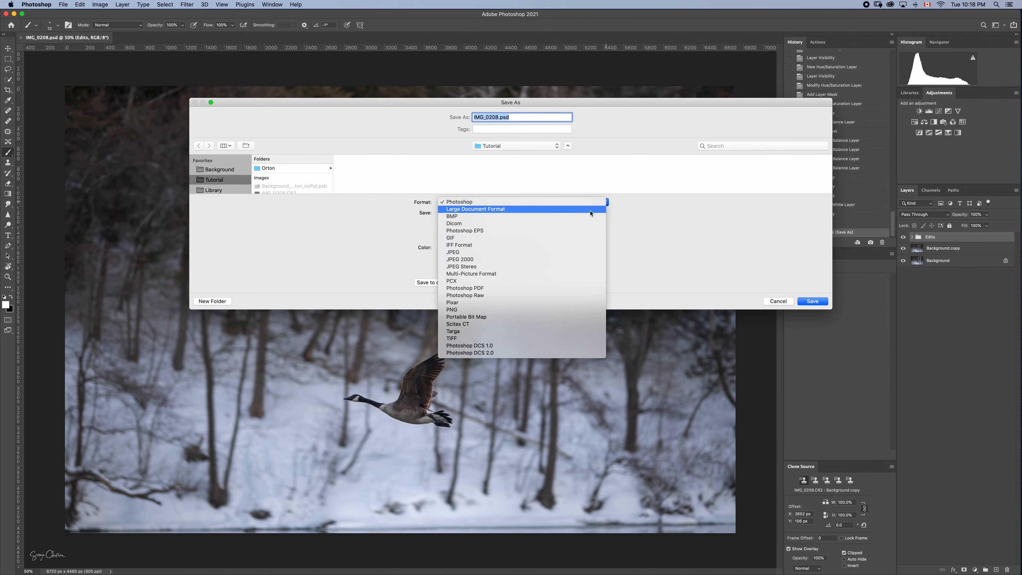
pyautogui.click(557, 253)
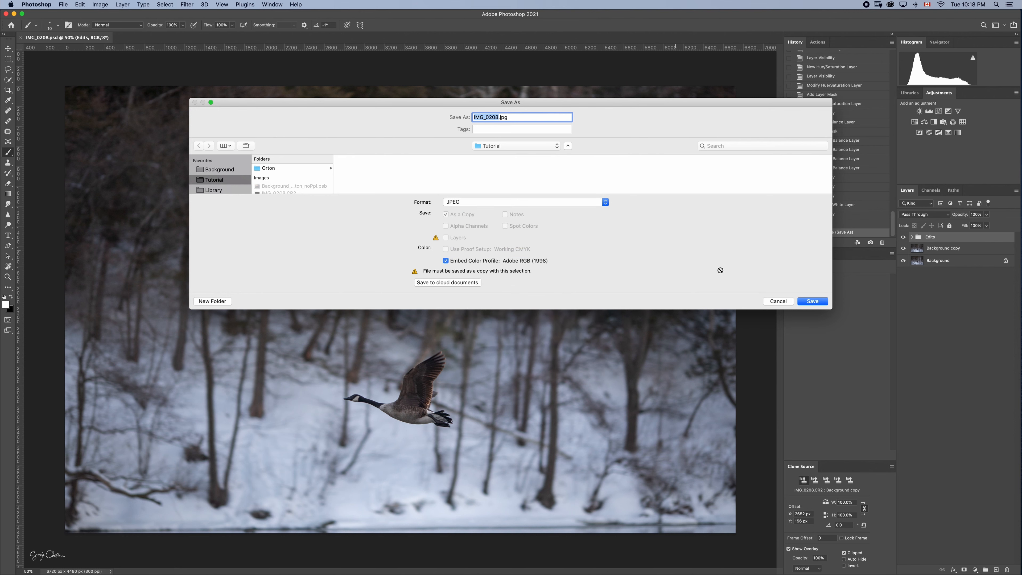
pyautogui.click(806, 302)
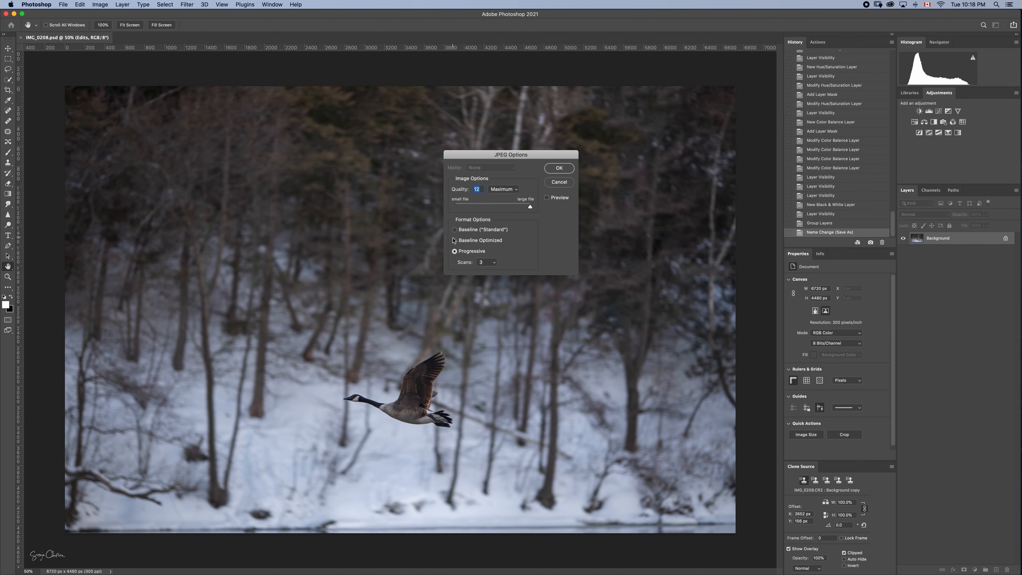
pyautogui.click(455, 233)
pyautogui.click(559, 168)
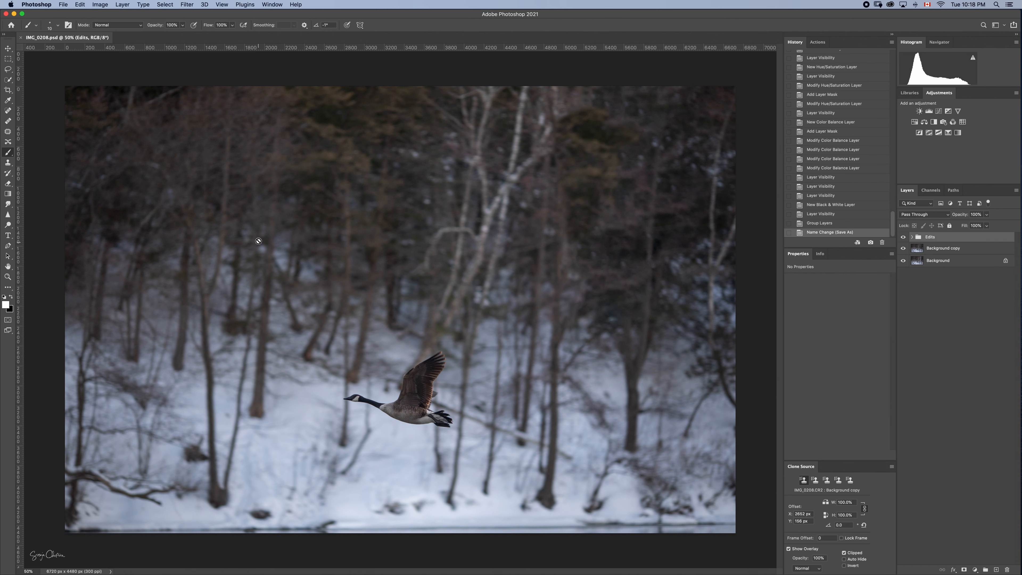
# Start a Save for Web (Legacy) export of the photo and set the image width to 2048 px.
pyautogui.click(63, 5)
pyautogui.moveTo(173, 119)
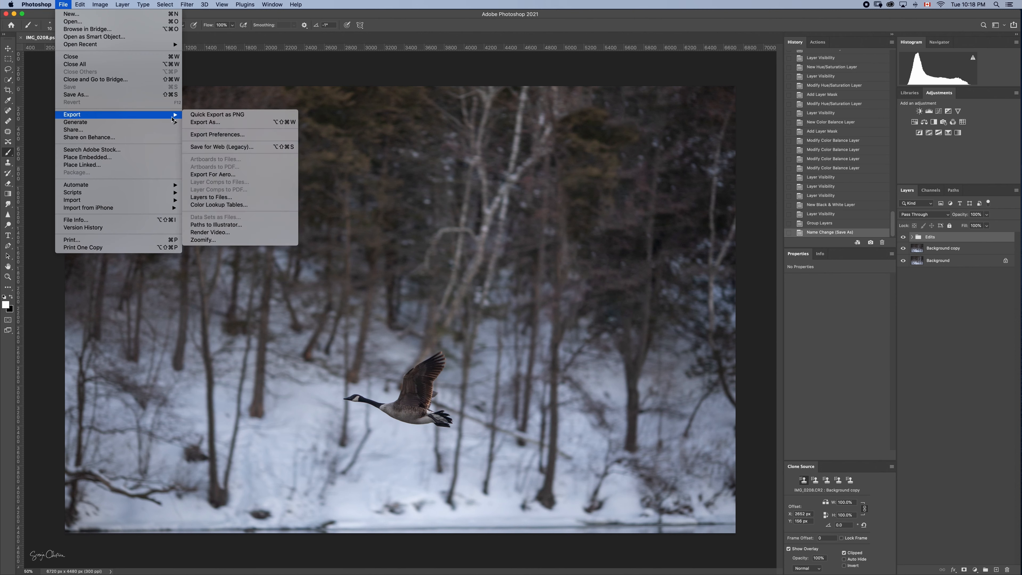
pyautogui.click(220, 148)
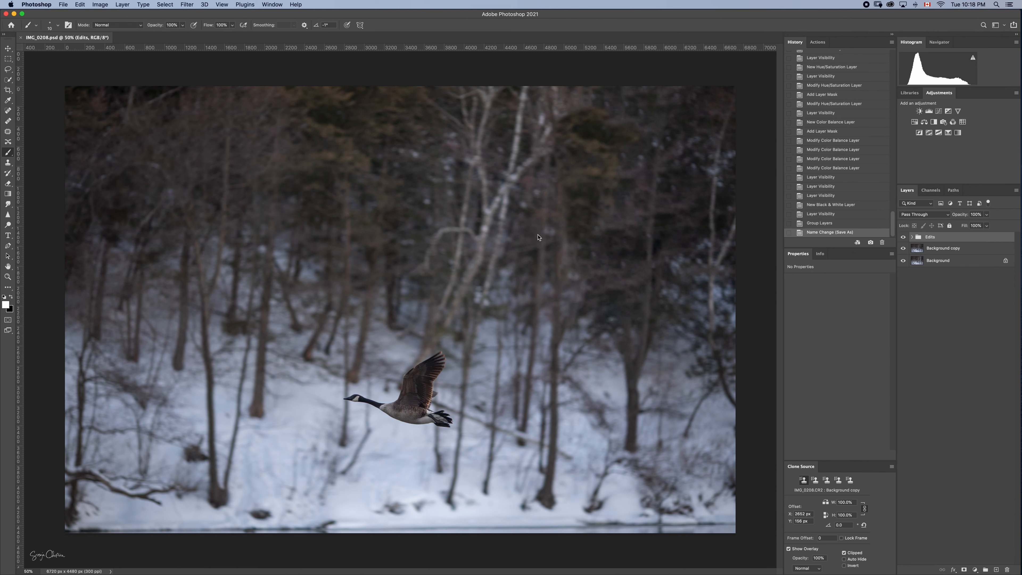
pyautogui.doubleClick(533, 342)
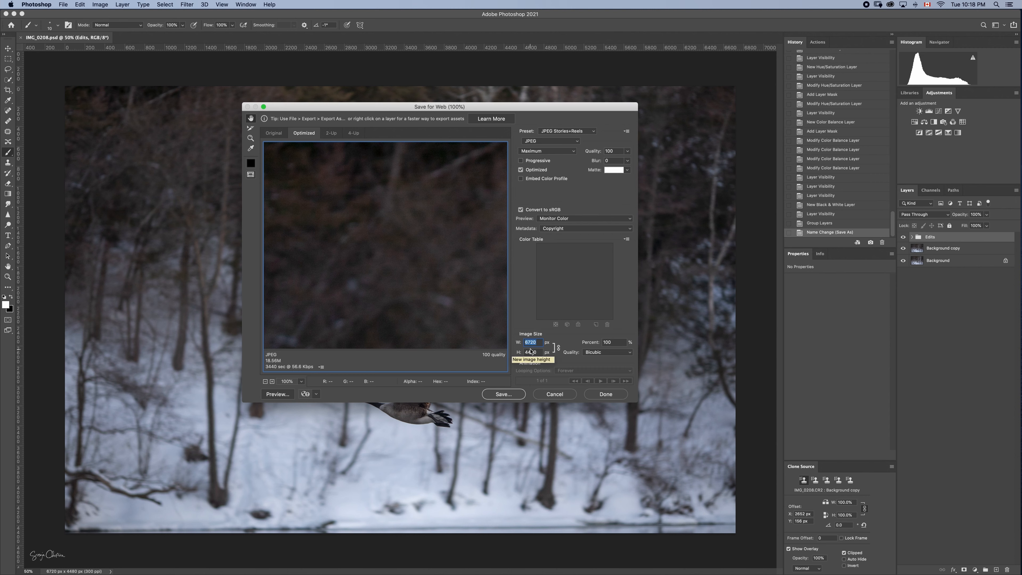
pyautogui.write('20')
# Save the web-optimized JPEG in the Tutorial folder under the name IMG_0208_web.jpg.
pyautogui.click(500, 397)
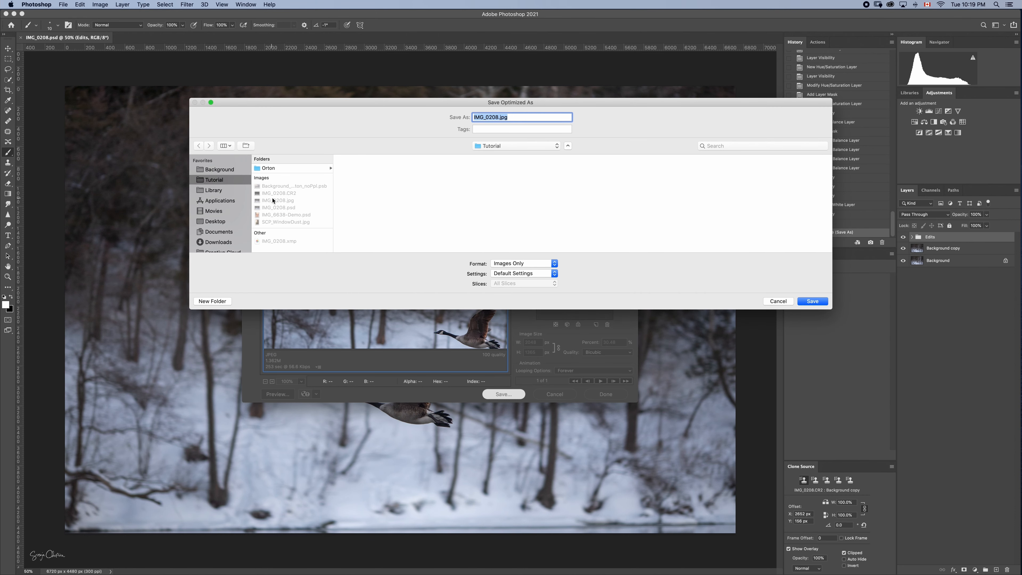
pyautogui.click(499, 117)
pyautogui.write('_web')
pyautogui.click(813, 302)
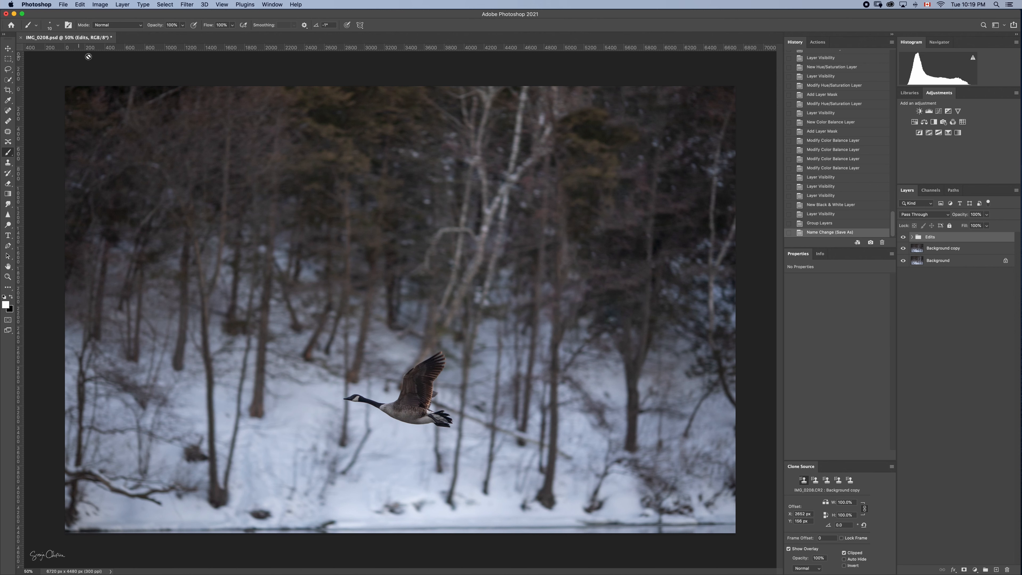
# Expand the Edits group and look through the document's history from the first state to the last.
pyautogui.click(912, 236)
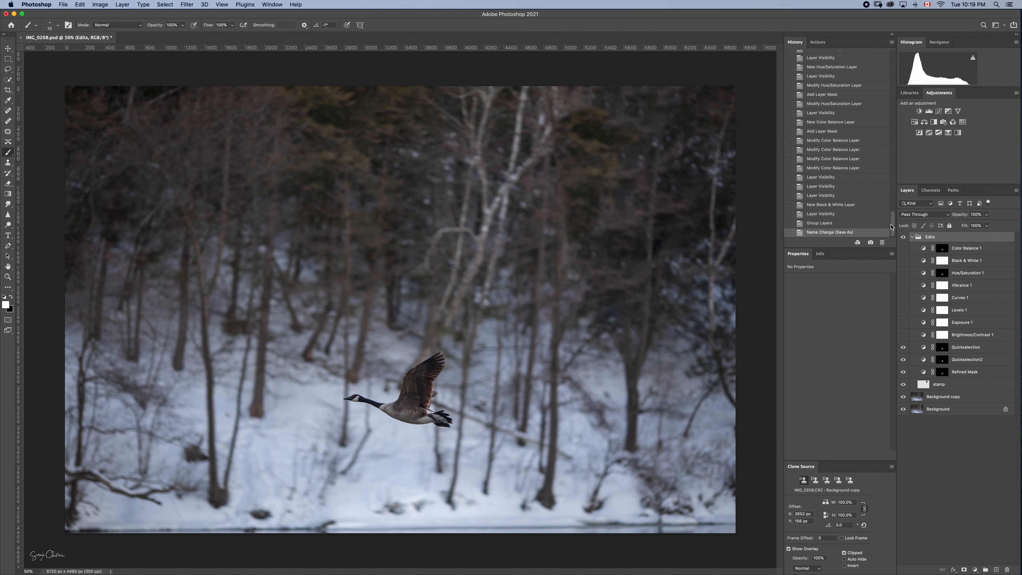
pyautogui.moveTo(891, 227); pyautogui.dragTo(879, 45)
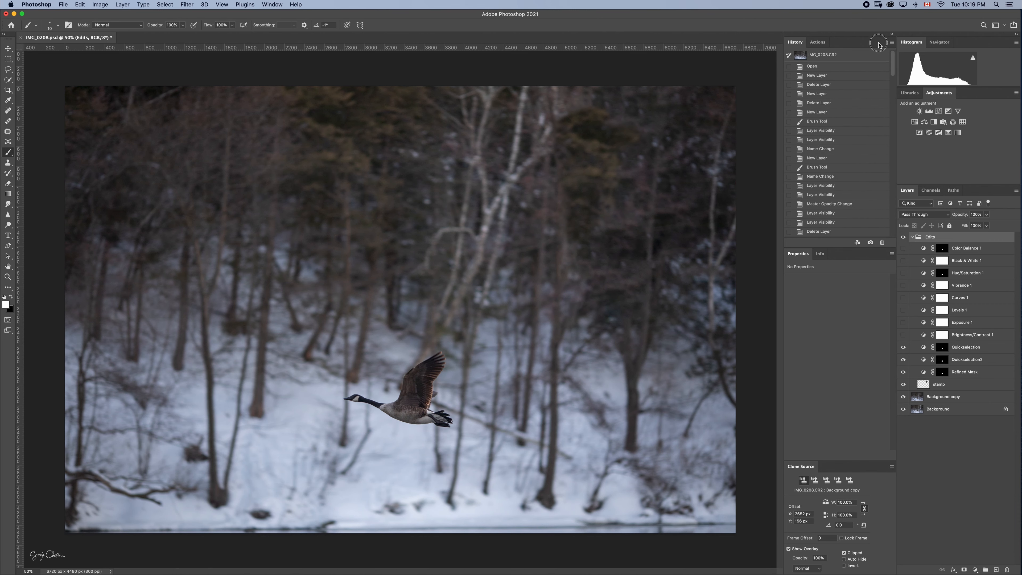
pyautogui.scroll(-15, 812, 77)
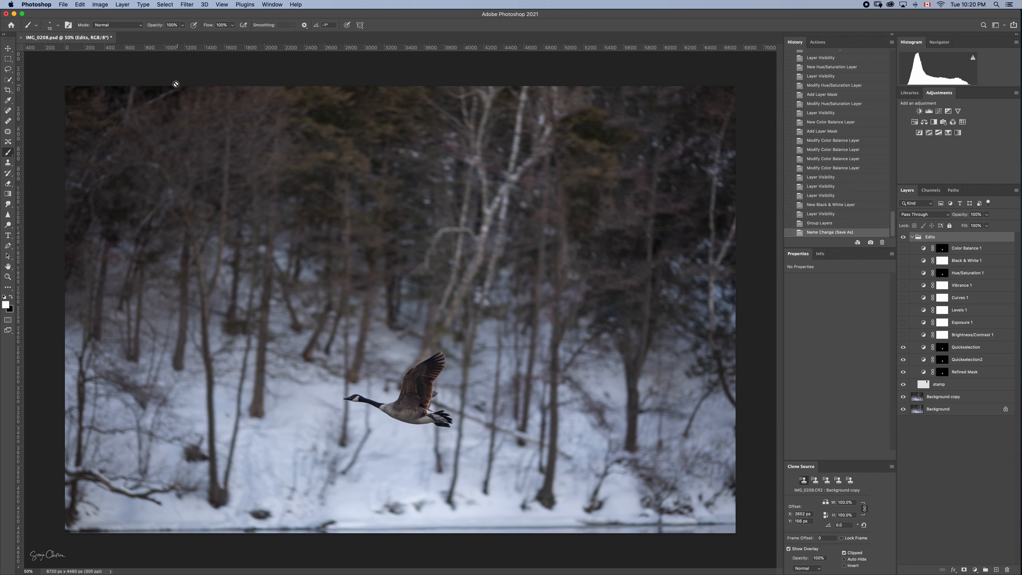
# Close the IMG_0208.psd document without saving changes and return to the Photoshop home screen.
pyautogui.click(20, 37)
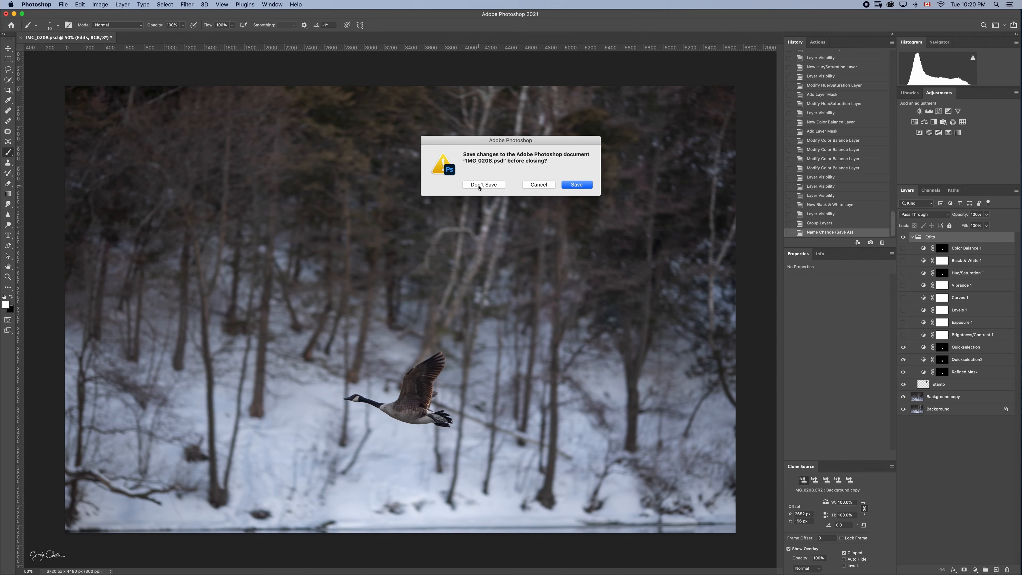
pyautogui.click(482, 184)
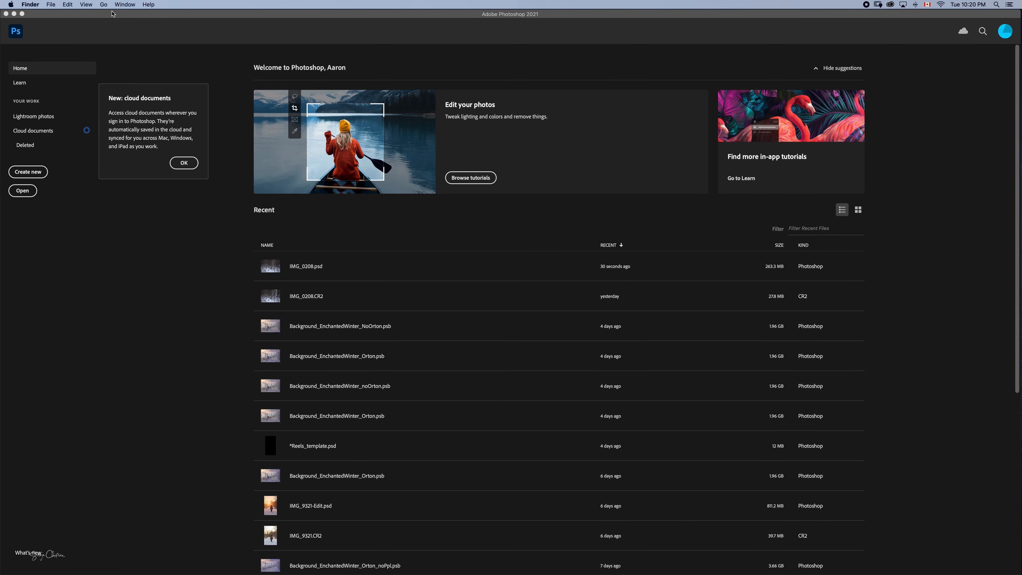
pyautogui.click(483, 60)
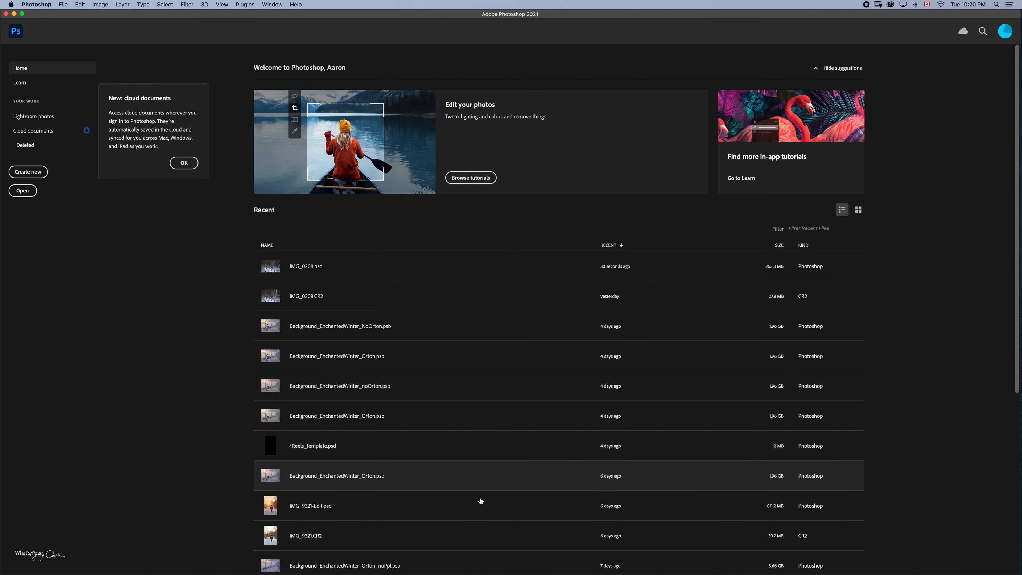
# Switch to Finder, reopen IMG_0208.psd from the Tutorial folder and expand its Edits group.
pyautogui.press('super+Tab')
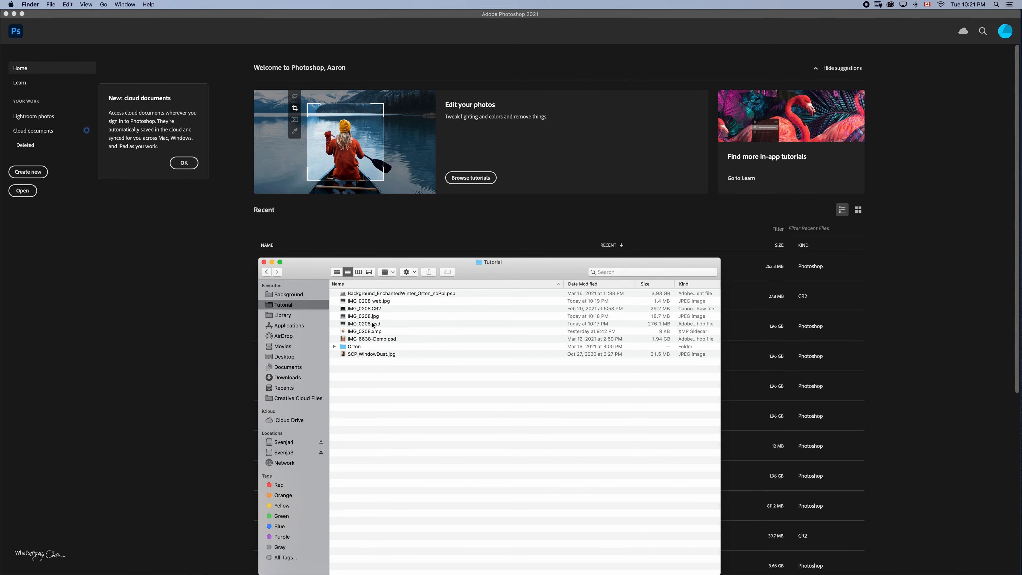
pyautogui.doubleClick(359, 324)
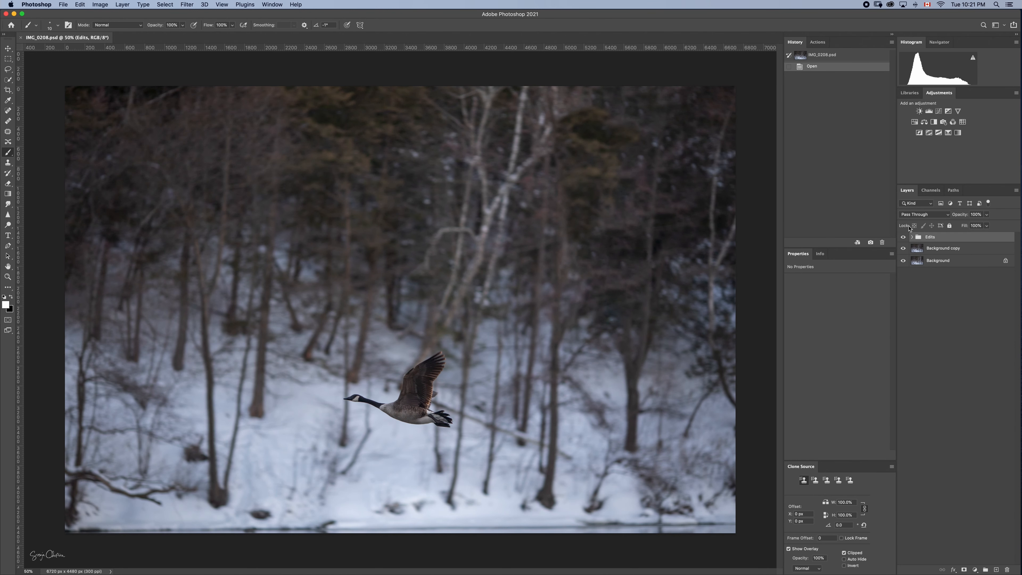
pyautogui.click(912, 237)
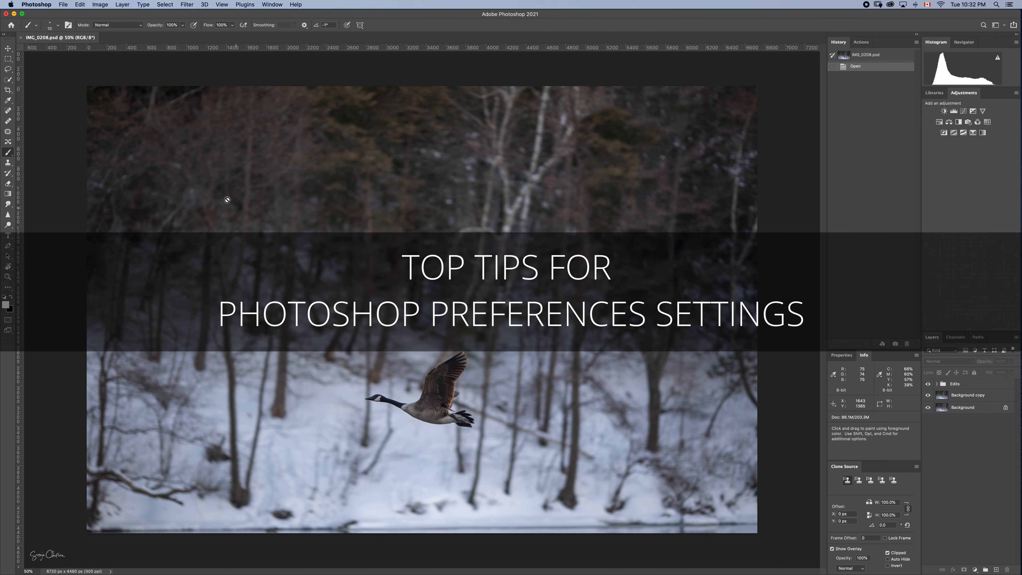
# Set the automatic recovery-information save interval to 5 minutes in the File Handling preferences and accept the settings.
pyautogui.click(37, 4)
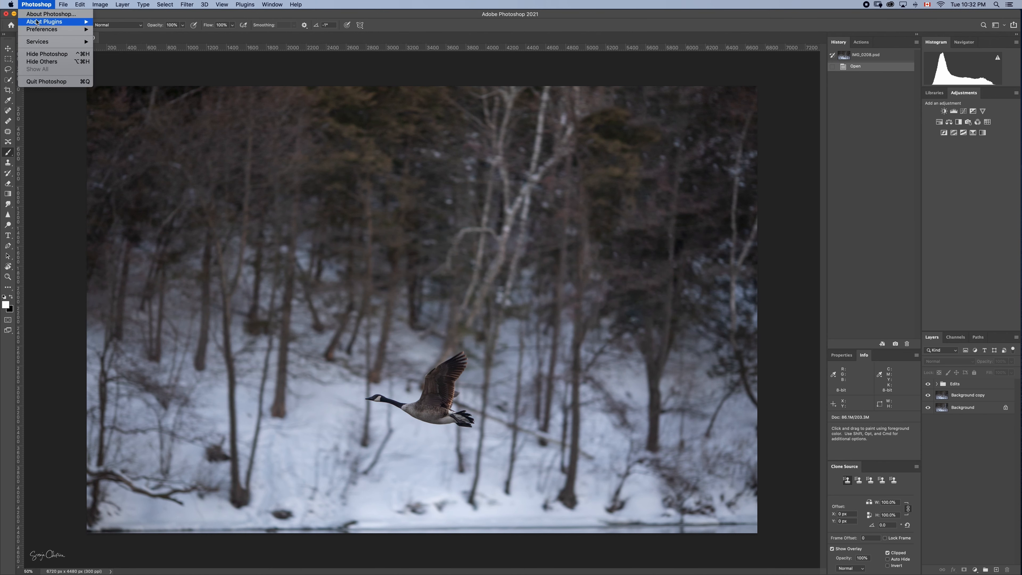
pyautogui.moveTo(42, 29)
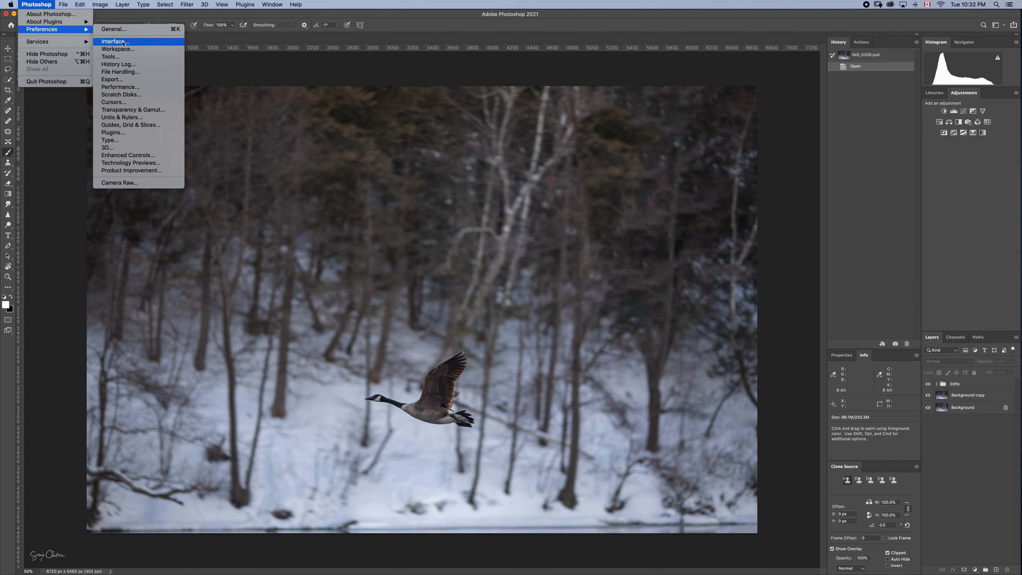
pyautogui.click(121, 72)
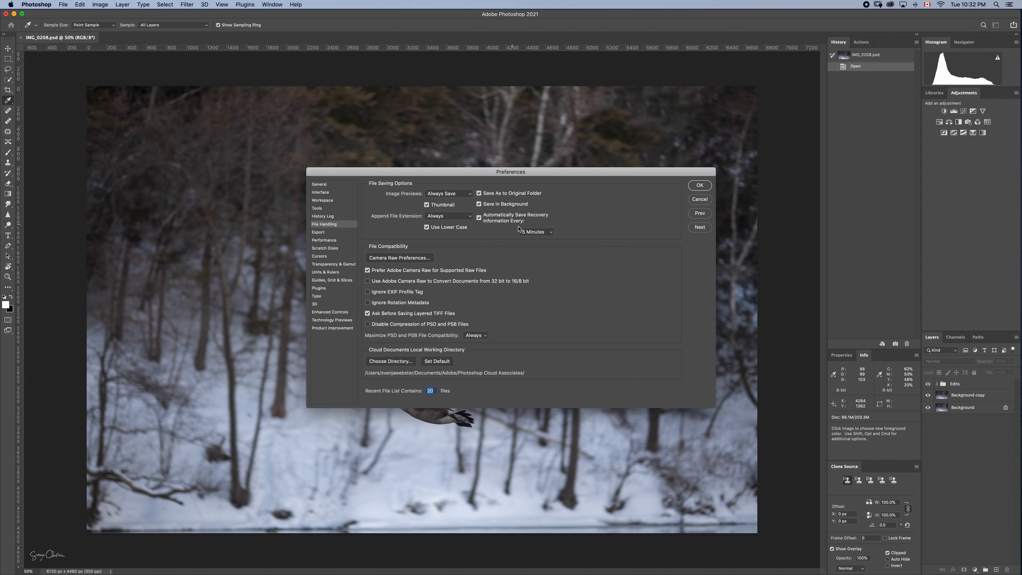
pyautogui.click(549, 232)
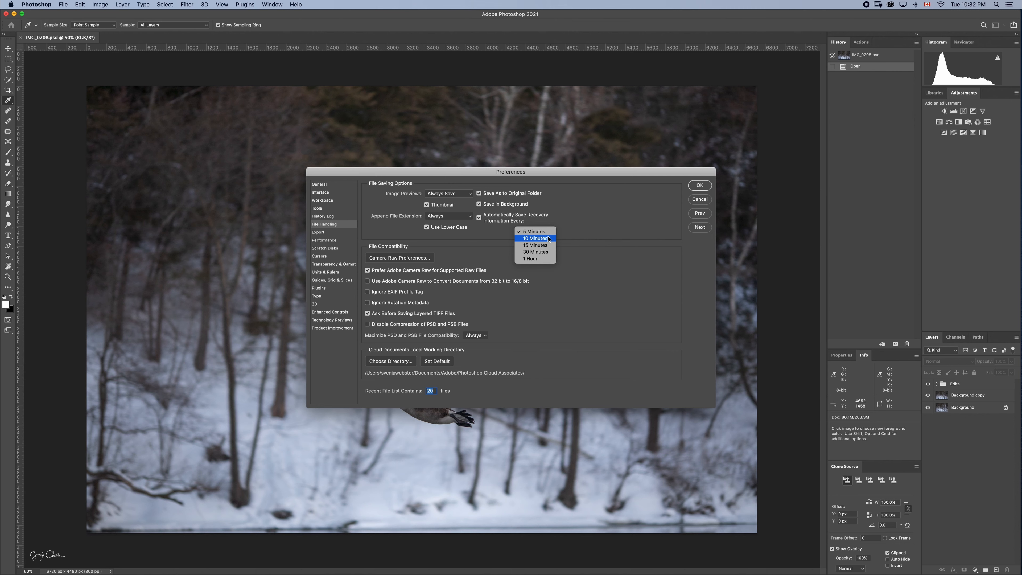
pyautogui.click(535, 232)
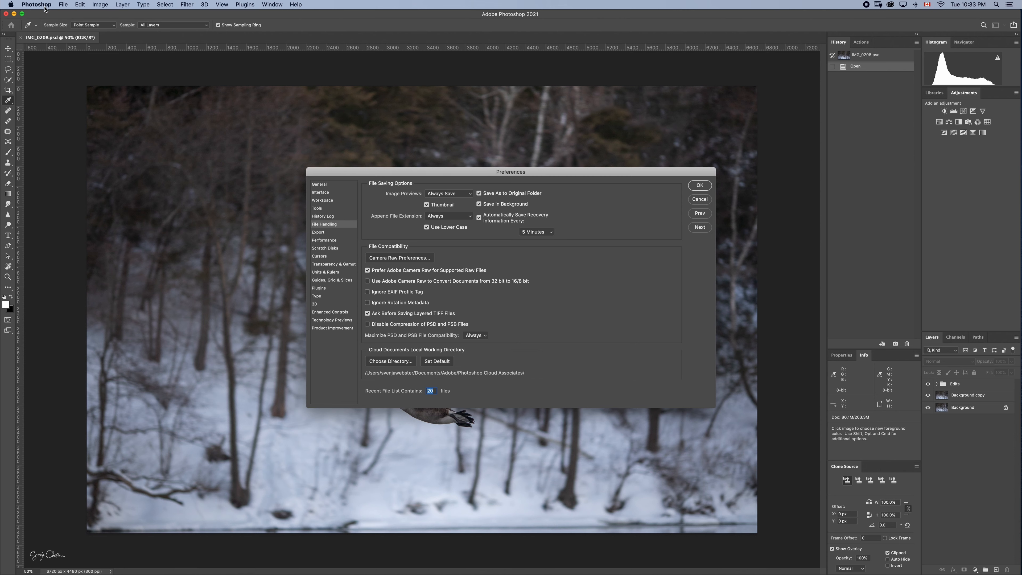
pyautogui.click(36, 5)
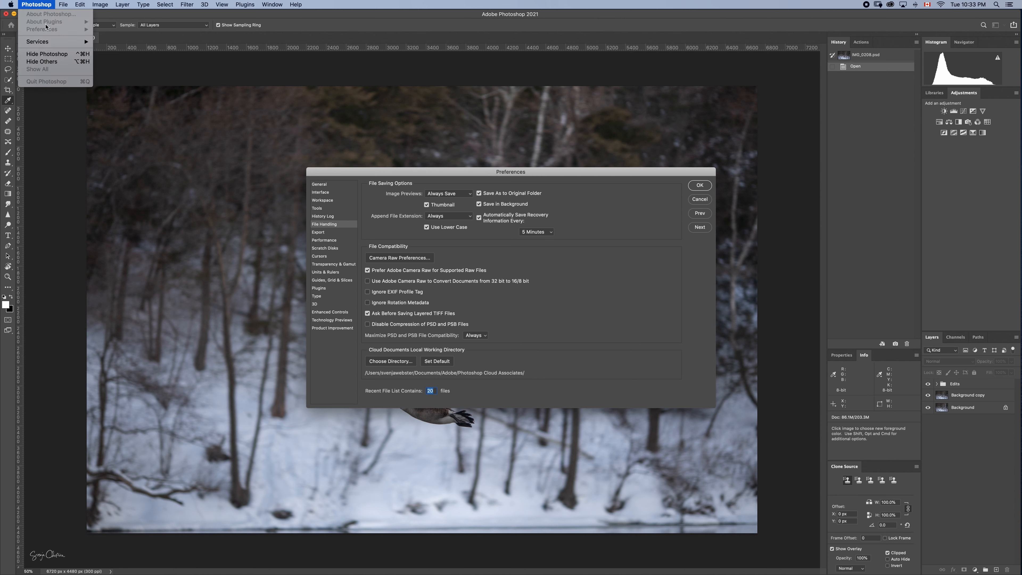
pyautogui.click(463, 171)
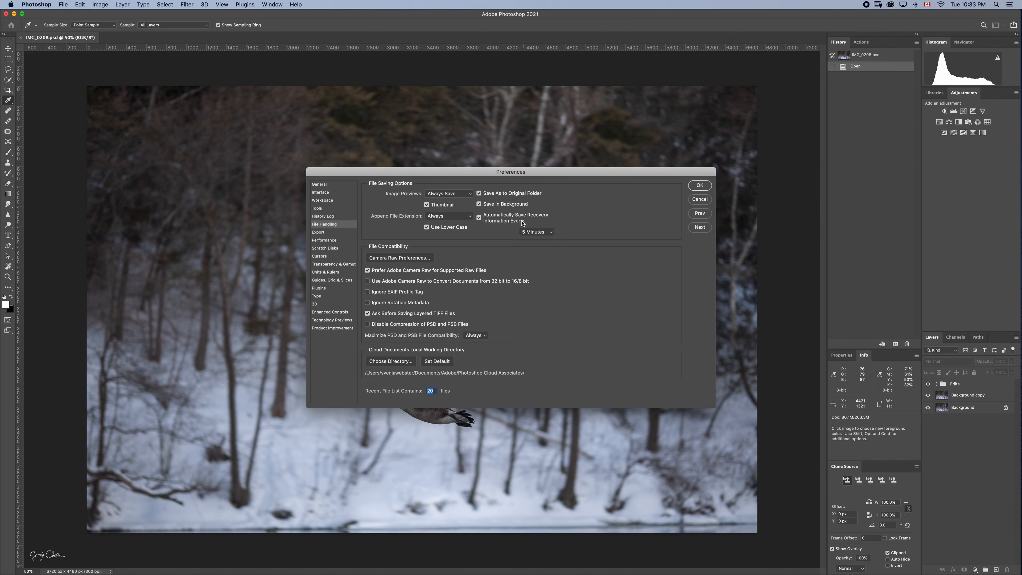
pyautogui.click(701, 185)
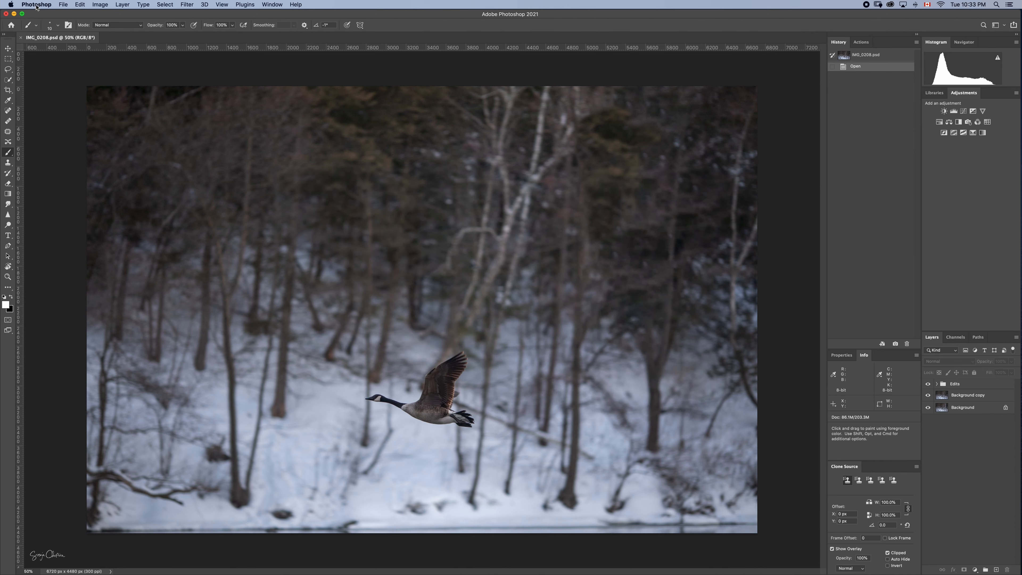
# Review the History States setting and its slider in the Performance preferences, and close the preferences with the settings accepted.
pyautogui.click(36, 4)
pyautogui.moveTo(41, 30)
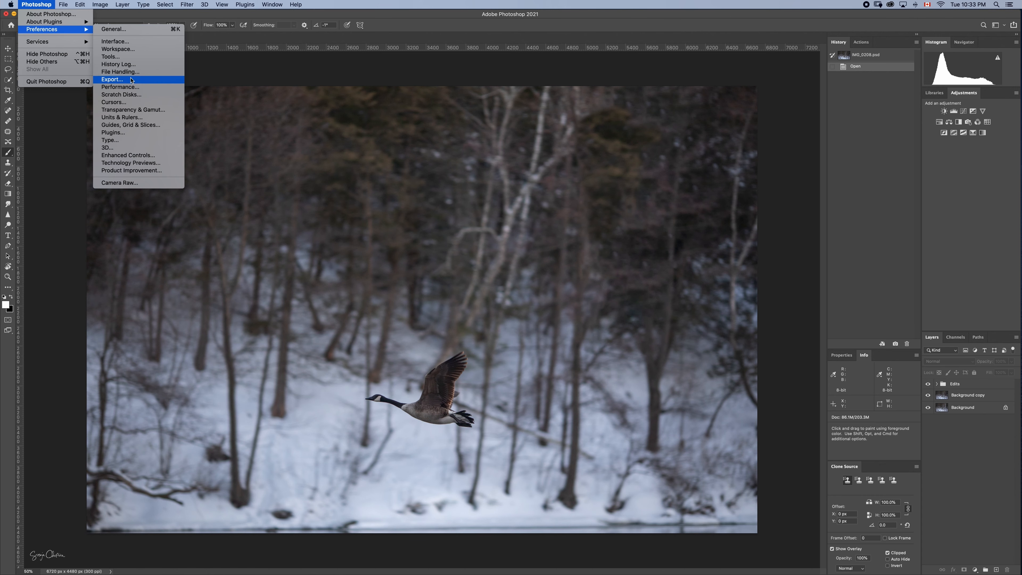
pyautogui.click(133, 87)
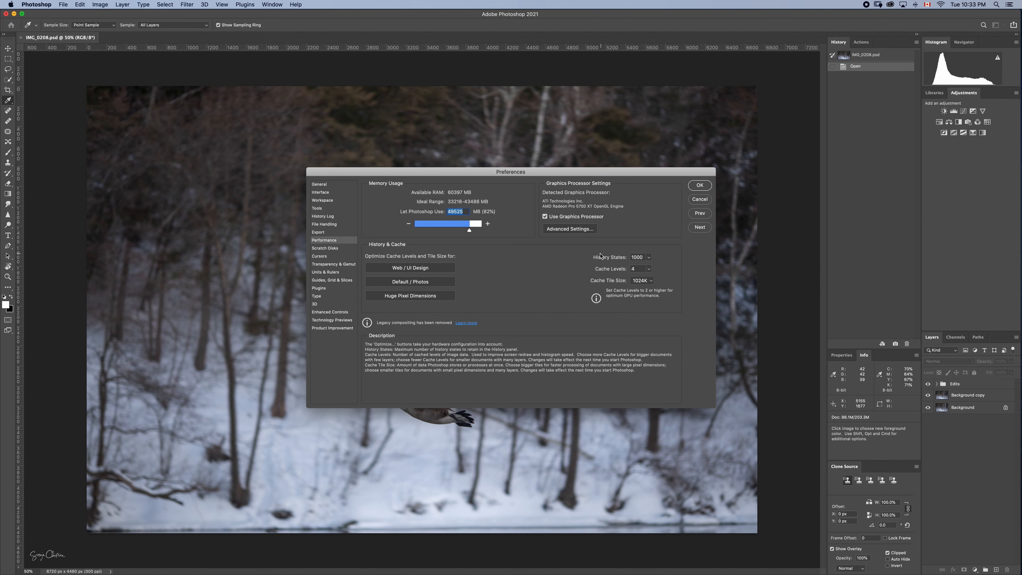
pyautogui.click(649, 258)
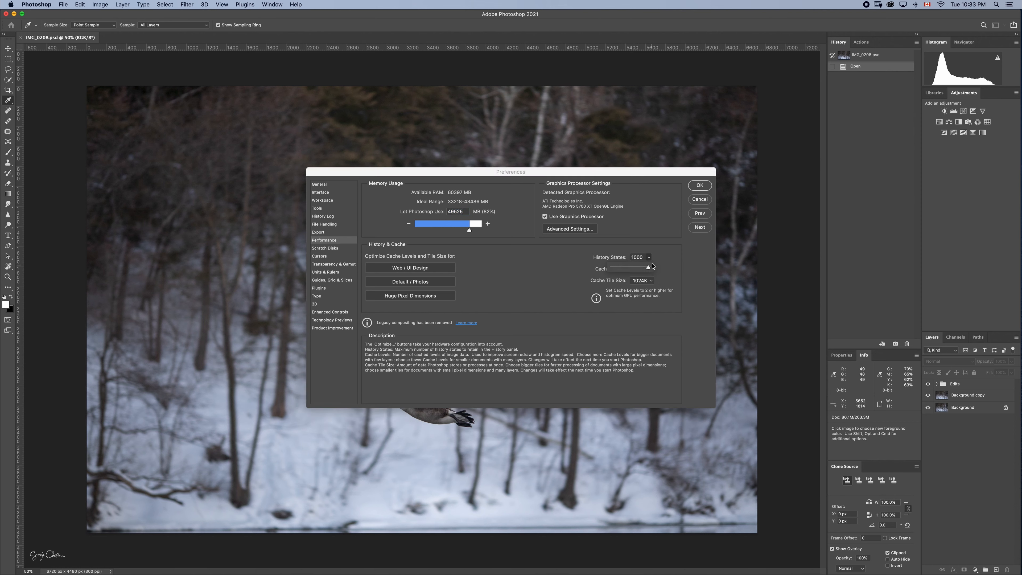
pyautogui.click(655, 258)
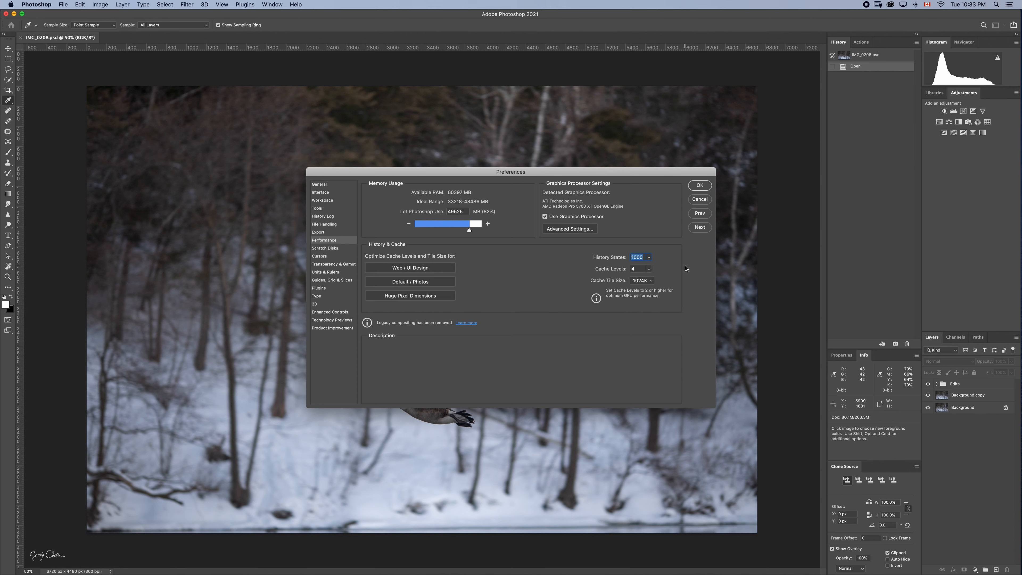
pyautogui.click(700, 185)
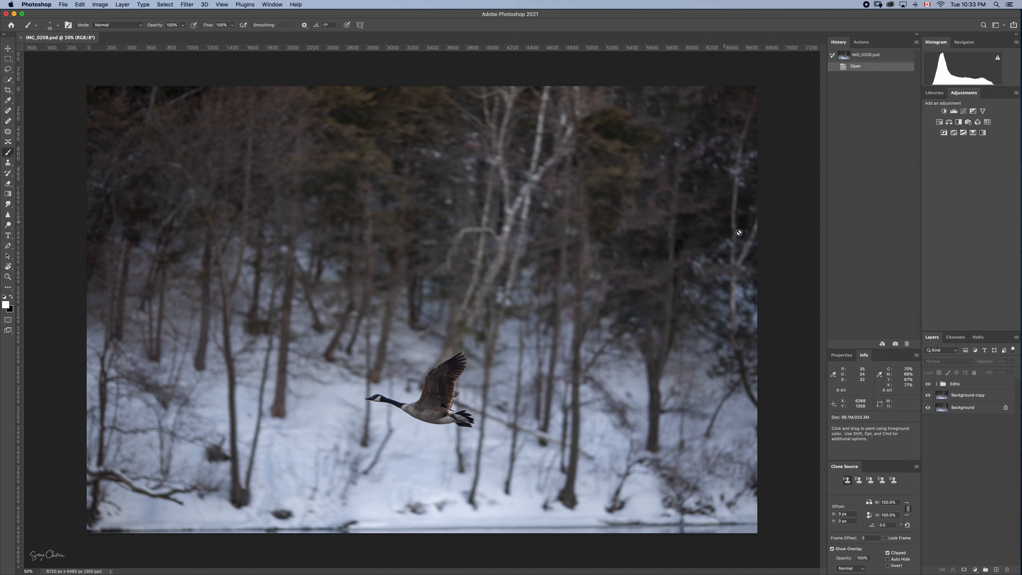